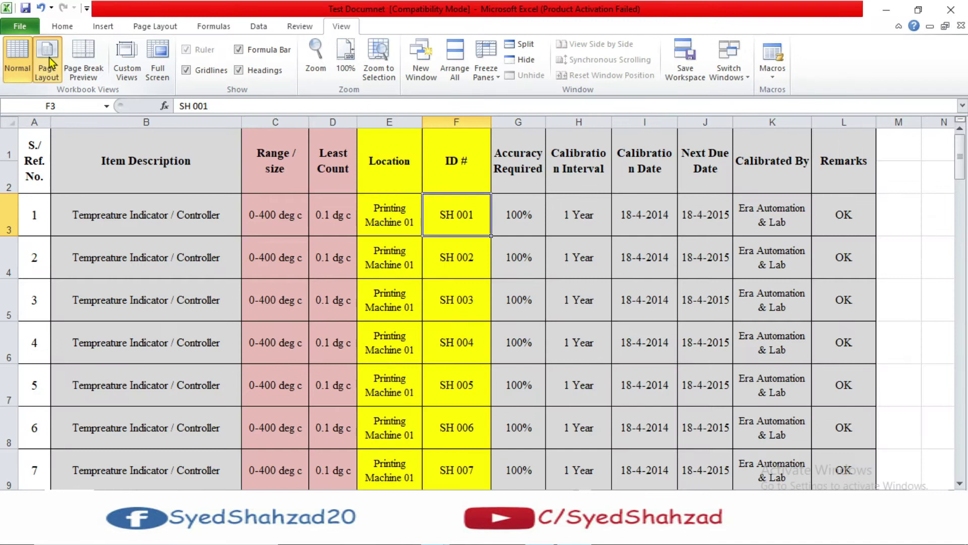
- Show Sheet1 in Page Layout view and look through its pages from the header row to the last record
{"action": "left_click", "coordinate": [49, 61]}
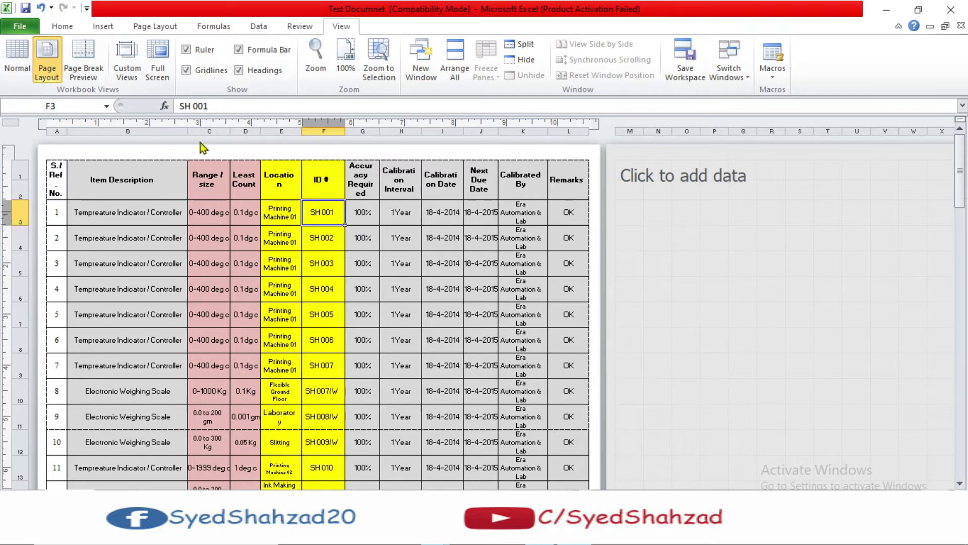
{"action": "scroll", "coordinate": [267, 212], "scroll_direction": "down", "scroll_amount": 5}
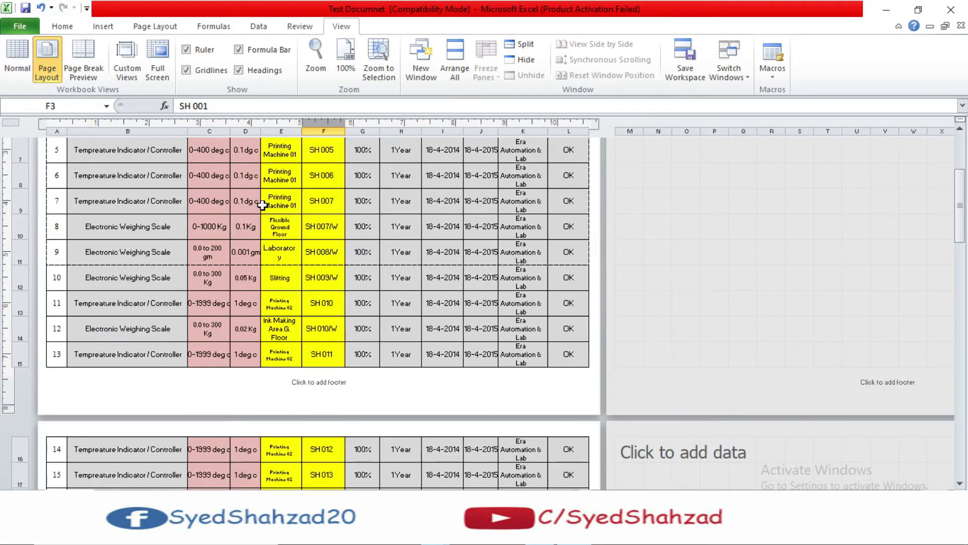
{"action": "scroll", "coordinate": [262, 204], "scroll_direction": "up", "scroll_amount": 3}
{"action": "scroll", "coordinate": [262, 203], "scroll_direction": "up", "scroll_amount": 2}
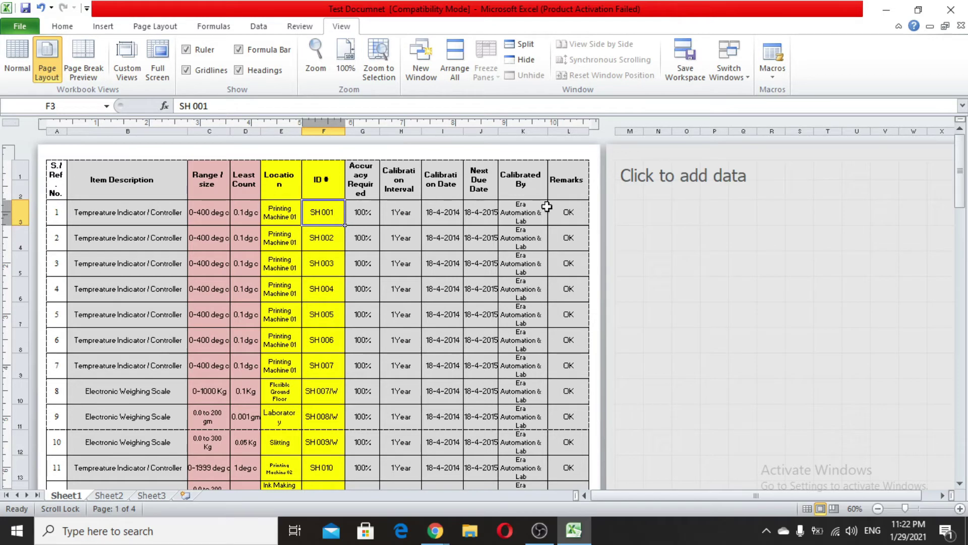
{"action": "scroll", "coordinate": [541, 164], "scroll_direction": "down", "scroll_amount": 7}
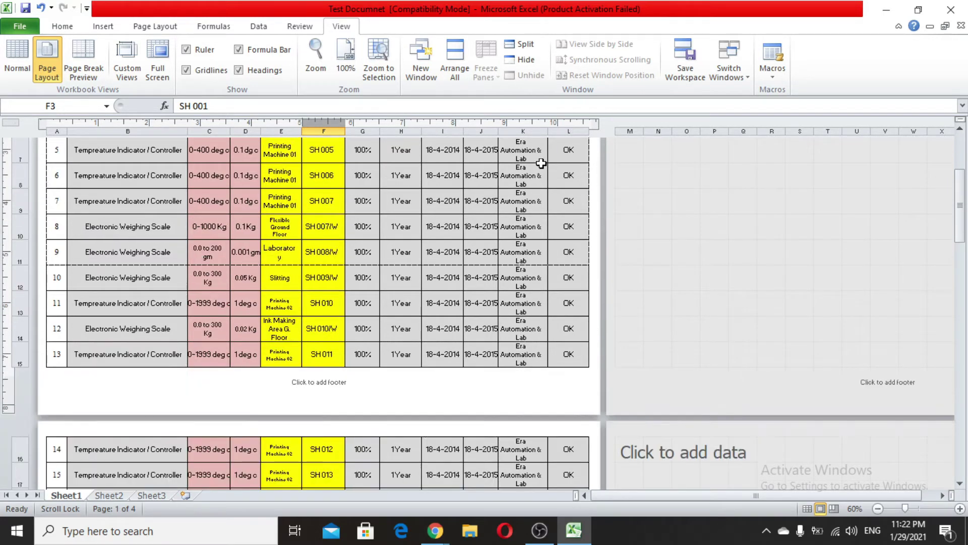
{"action": "scroll", "coordinate": [541, 163], "scroll_direction": "down", "scroll_amount": 10}
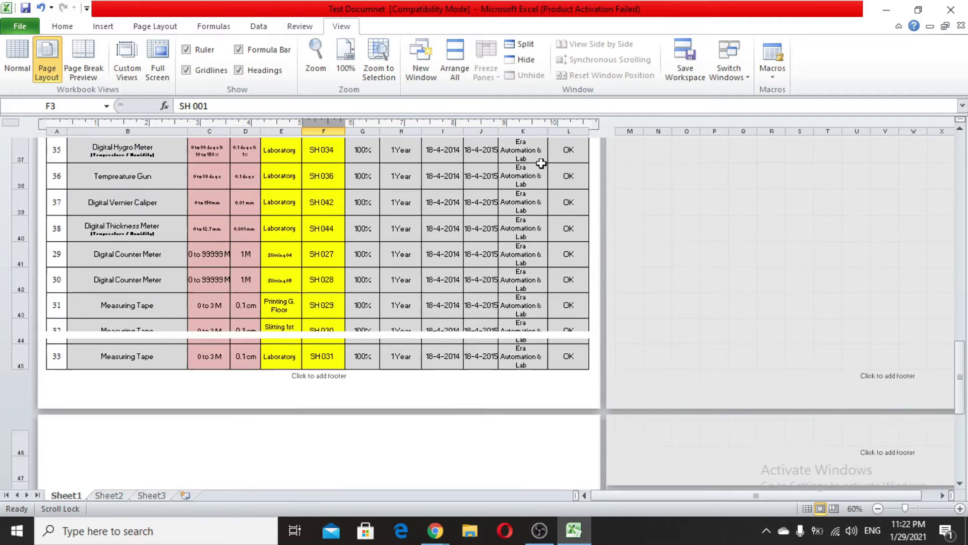
{"action": "scroll", "coordinate": [540, 161], "scroll_direction": "down", "scroll_amount": 2}
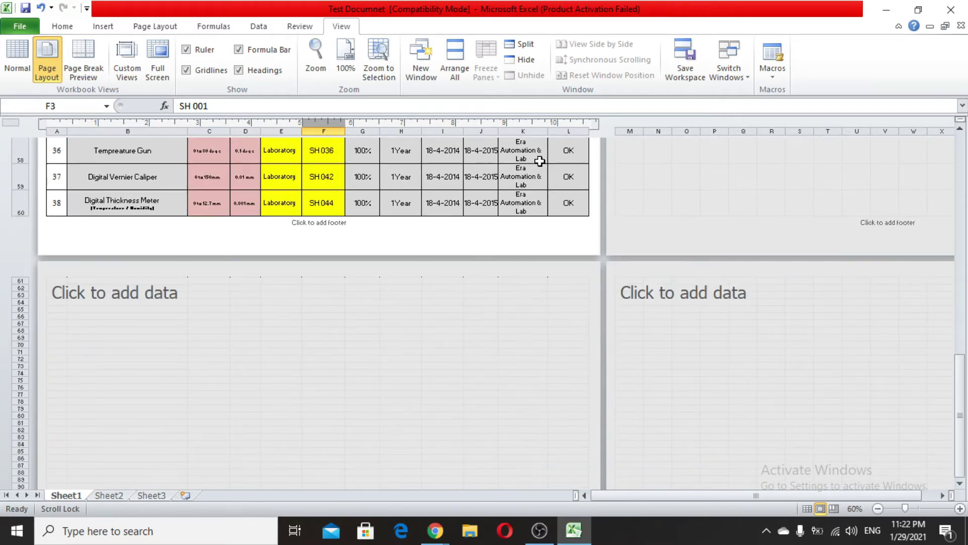
{"action": "scroll", "coordinate": [540, 161], "scroll_direction": "up", "scroll_amount": 16}
{"action": "scroll", "coordinate": [540, 161], "scroll_direction": "up", "scroll_amount": 3}
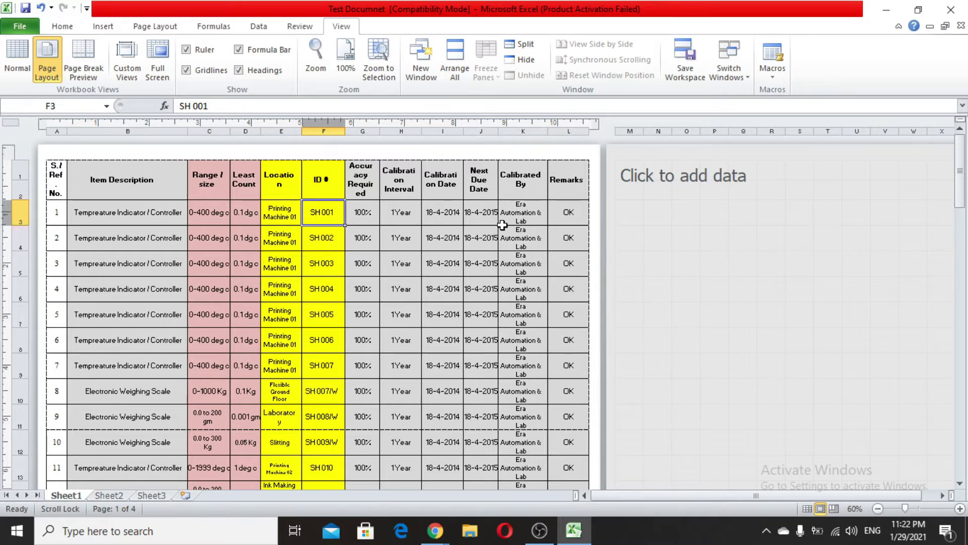
{"action": "scroll", "coordinate": [503, 227], "scroll_direction": "down", "scroll_amount": 5}
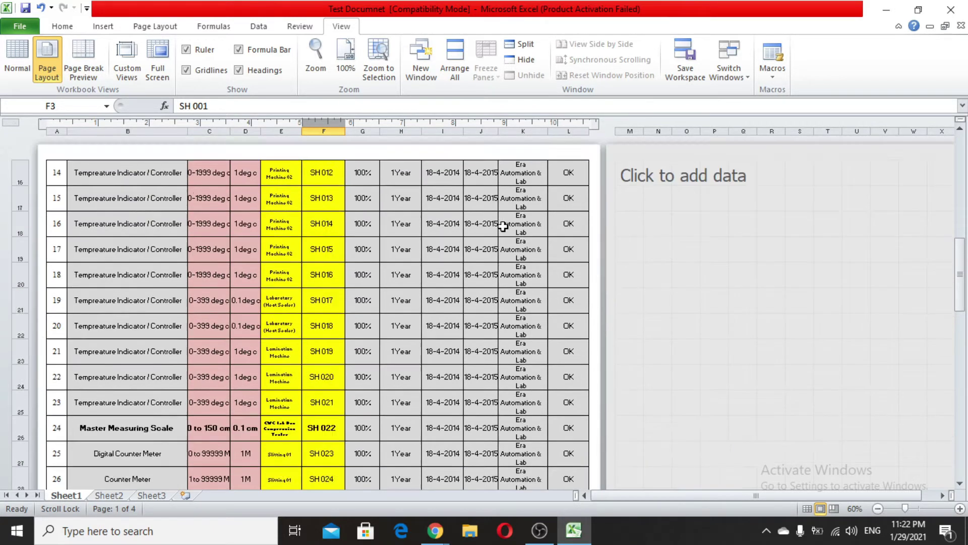
{"action": "scroll", "coordinate": [501, 228], "scroll_direction": "up", "scroll_amount": 5}
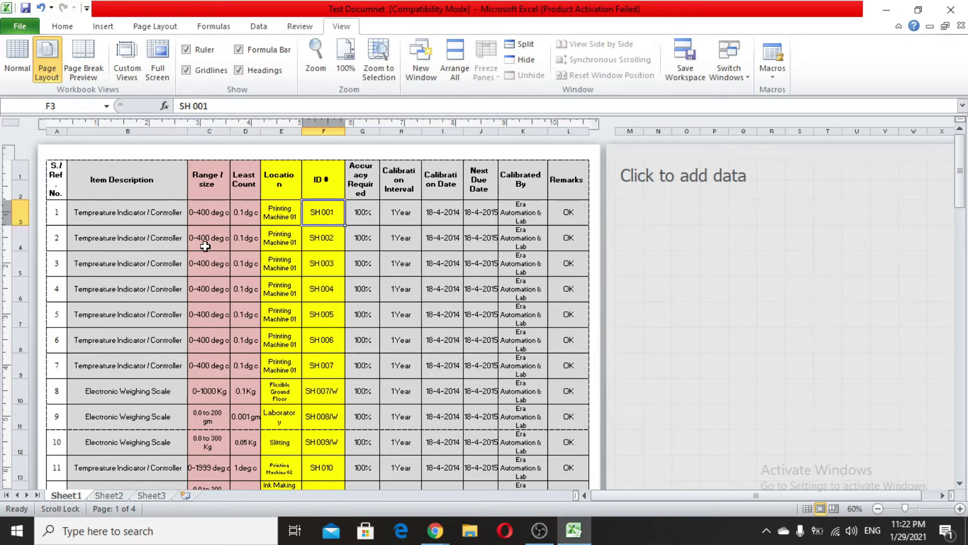
{"action": "mouse_move", "coordinate": [205, 243]}
{"action": "left_mouse_down"}
{"action": "mouse_move", "coordinate": [774, 210]}
{"action": "mouse_move", "coordinate": [771, 280]}
{"action": "mouse_move", "coordinate": [914, 325]}
{"action": "left_mouse_up"}
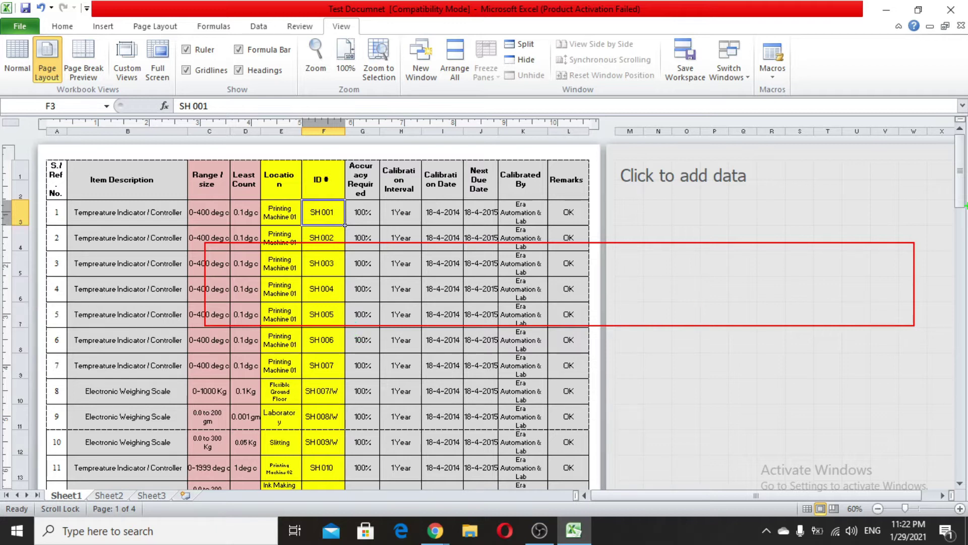
{"action": "mouse_move", "coordinate": [300, 406]}
{"action": "left_mouse_down"}
{"action": "mouse_move", "coordinate": [455, 539]}
{"action": "mouse_move", "coordinate": [368, 404]}
{"action": "mouse_move", "coordinate": [309, 382]}
{"action": "mouse_move", "coordinate": [484, 436]}
{"action": "left_mouse_up"}
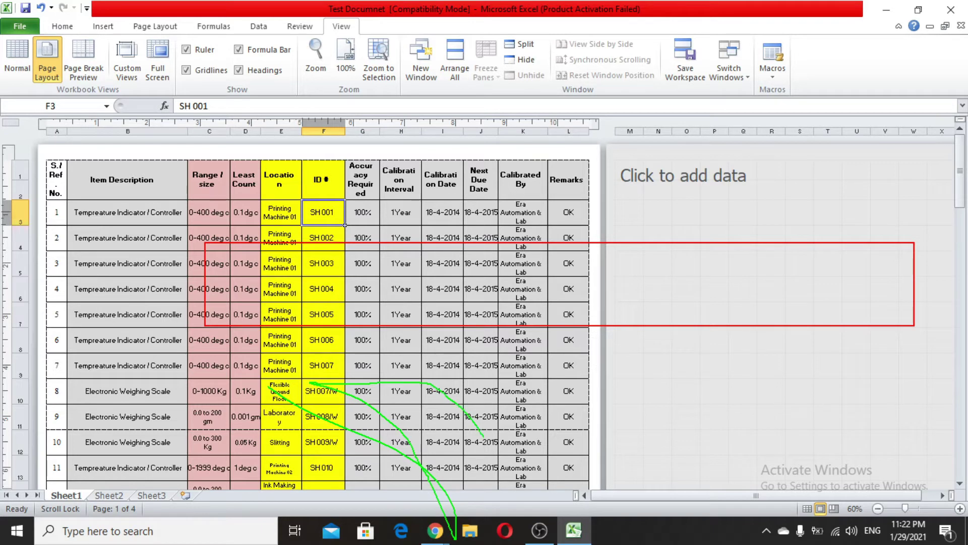
{"action": "mouse_move", "coordinate": [426, 392]}
{"action": "left_mouse_down"}
{"action": "mouse_move", "coordinate": [463, 474]}
{"action": "mouse_move", "coordinate": [503, 454]}
{"action": "mouse_move", "coordinate": [487, 458]}
{"action": "left_mouse_up"}
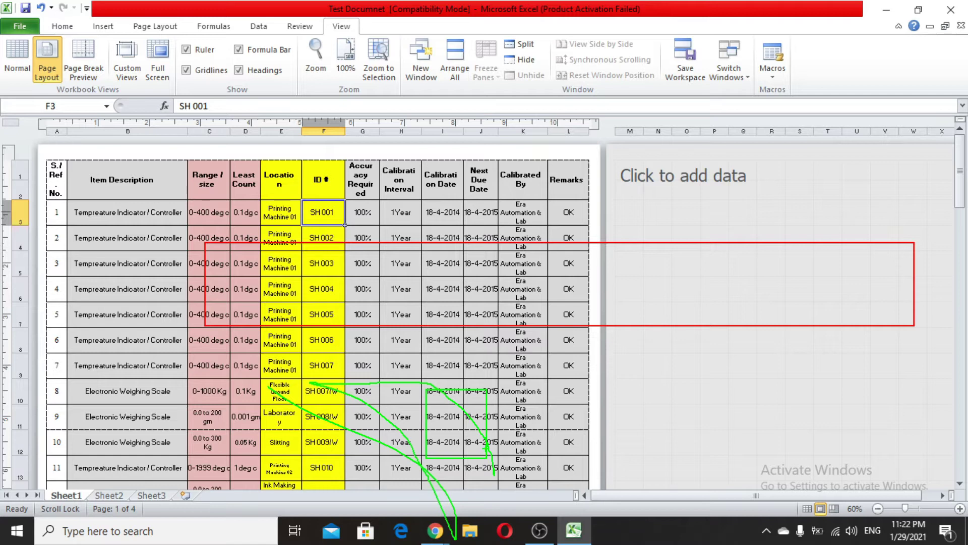
- Check the following pages of the table once more and return the sheet to Normal view
{"action": "scroll", "coordinate": [278, 279], "scroll_direction": "down", "scroll_amount": 6}
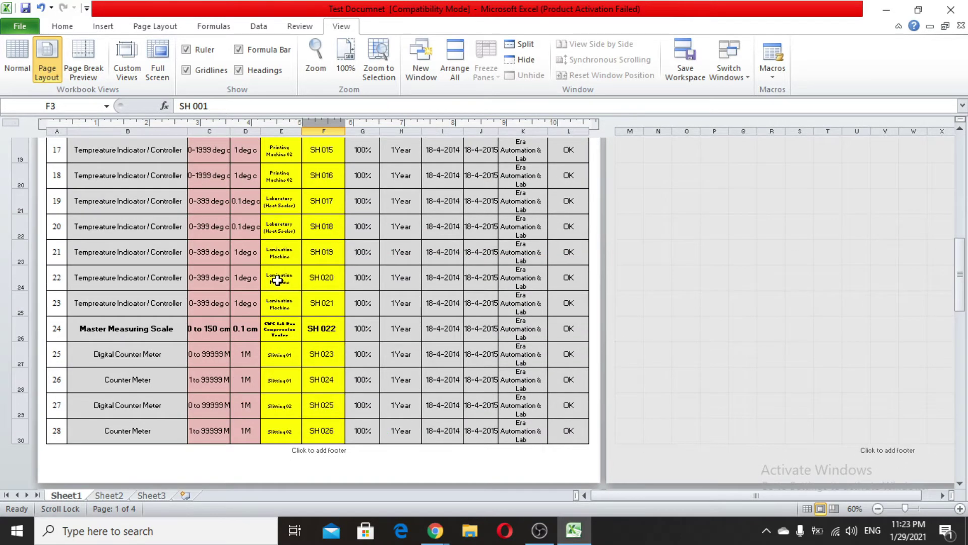
{"action": "scroll", "coordinate": [278, 281], "scroll_direction": "up", "scroll_amount": 6}
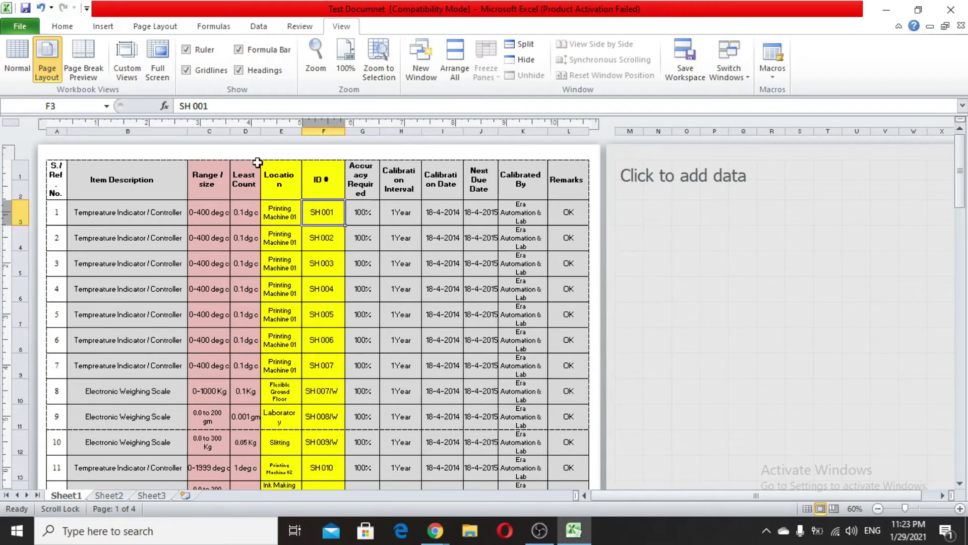
{"action": "left_click", "coordinate": [28, 63]}
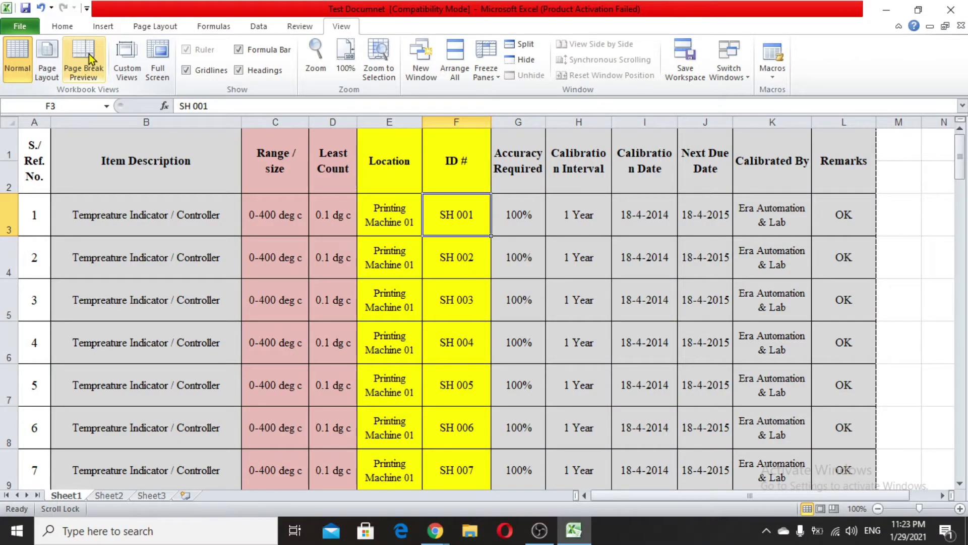
- Show the sheet in Page Break Preview and examine which rows fall inside and outside the print area
{"action": "left_click", "coordinate": [86, 62]}
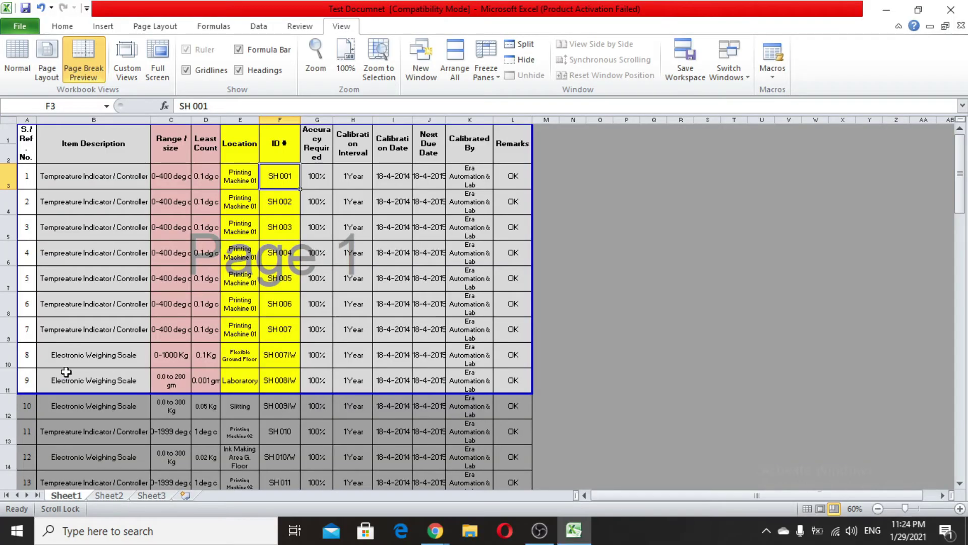
{"action": "scroll", "coordinate": [284, 313], "scroll_direction": "down", "scroll_amount": 5}
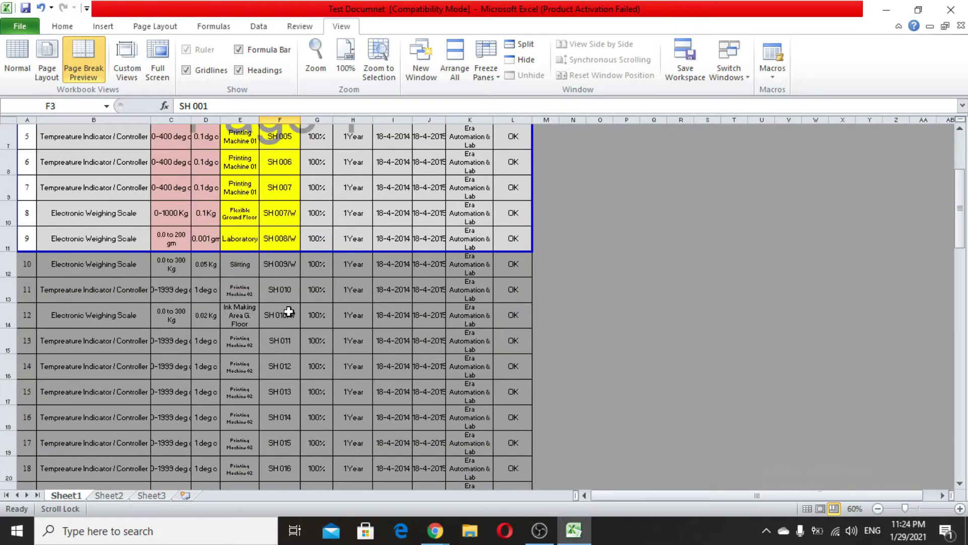
{"action": "scroll", "coordinate": [305, 371], "scroll_direction": "down", "scroll_amount": 1}
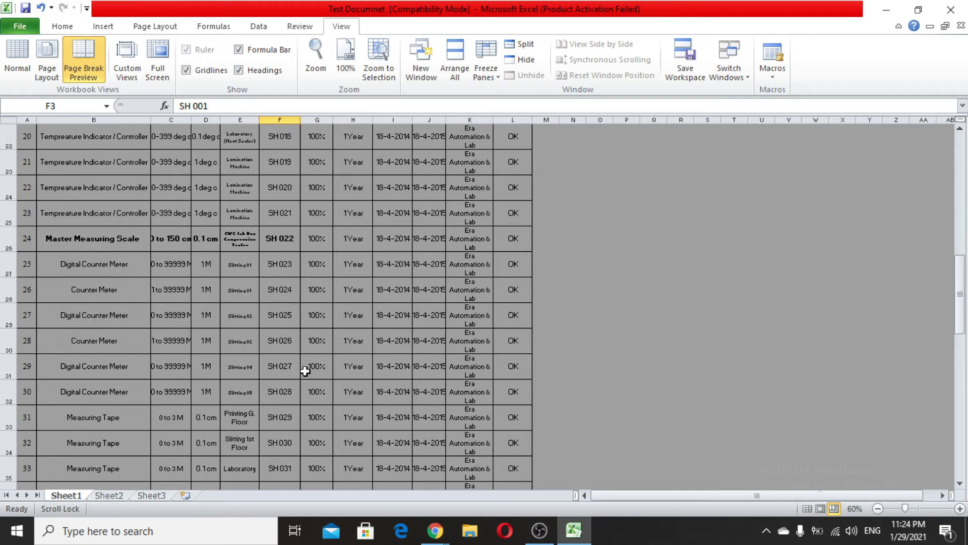
{"action": "scroll", "coordinate": [305, 371], "scroll_direction": "up", "scroll_amount": 6}
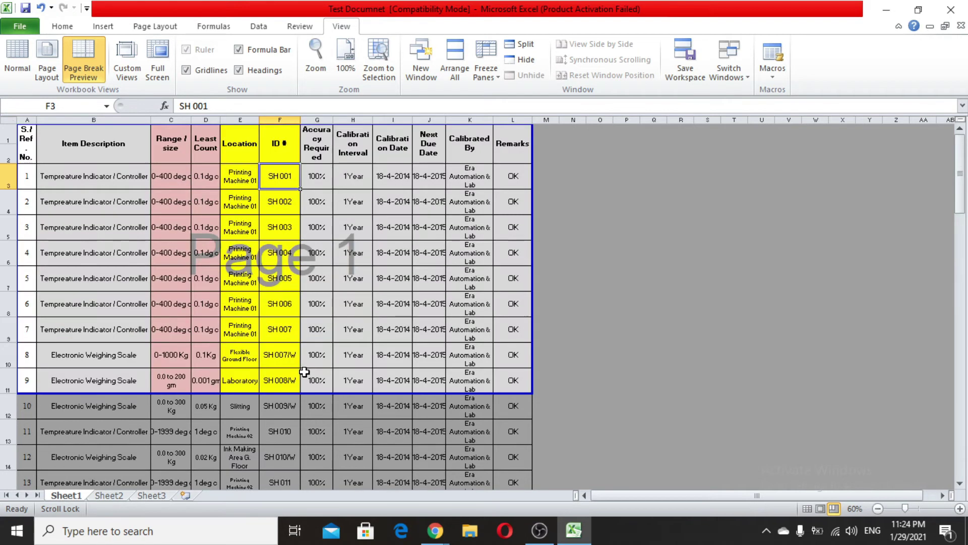
- Compare the full table in Normal view with Page Break Preview, finishing in Normal view
{"action": "left_click", "coordinate": [20, 65]}
{"action": "scroll", "coordinate": [435, 382], "scroll_direction": "down", "scroll_amount": 1}
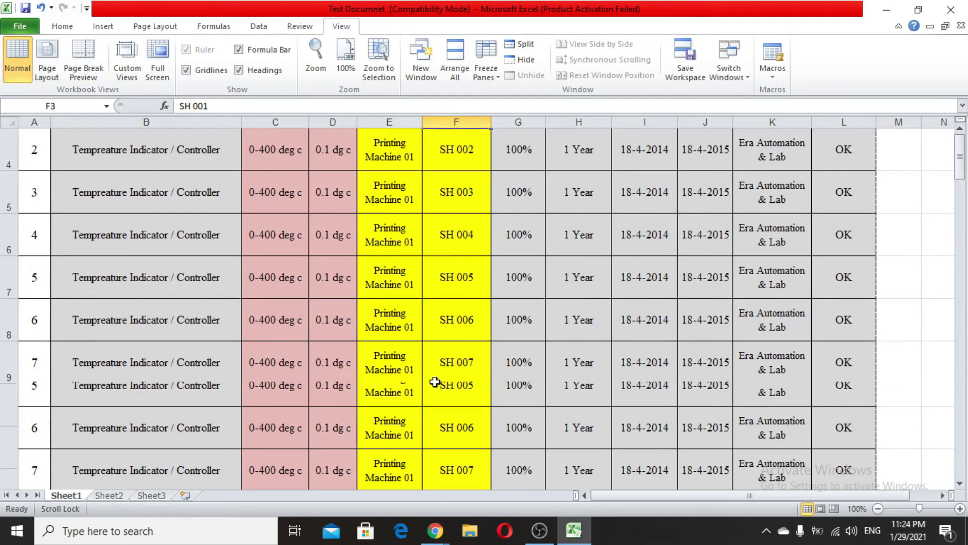
{"action": "scroll", "coordinate": [435, 382], "scroll_direction": "down", "scroll_amount": 10}
{"action": "scroll", "coordinate": [429, 379], "scroll_direction": "up", "scroll_amount": 11}
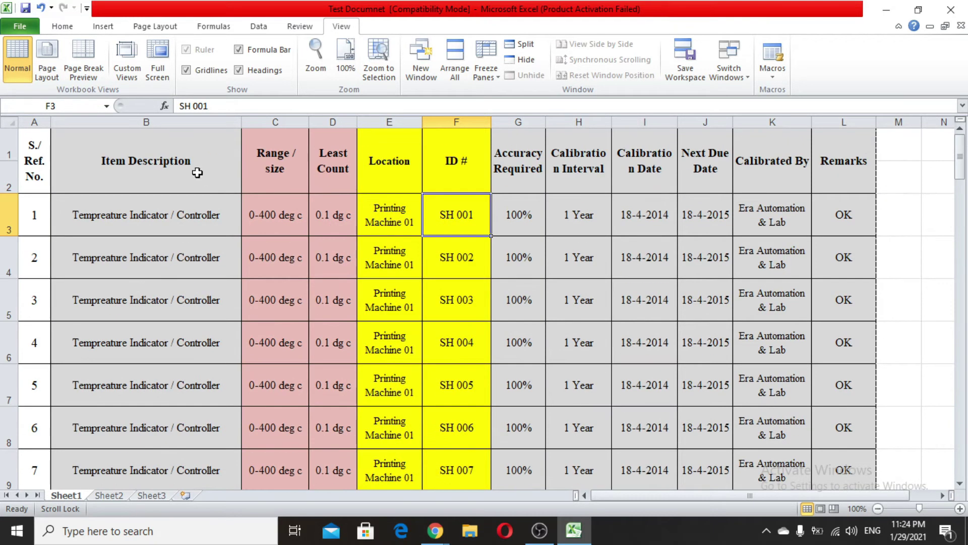
{"action": "left_click", "coordinate": [84, 76]}
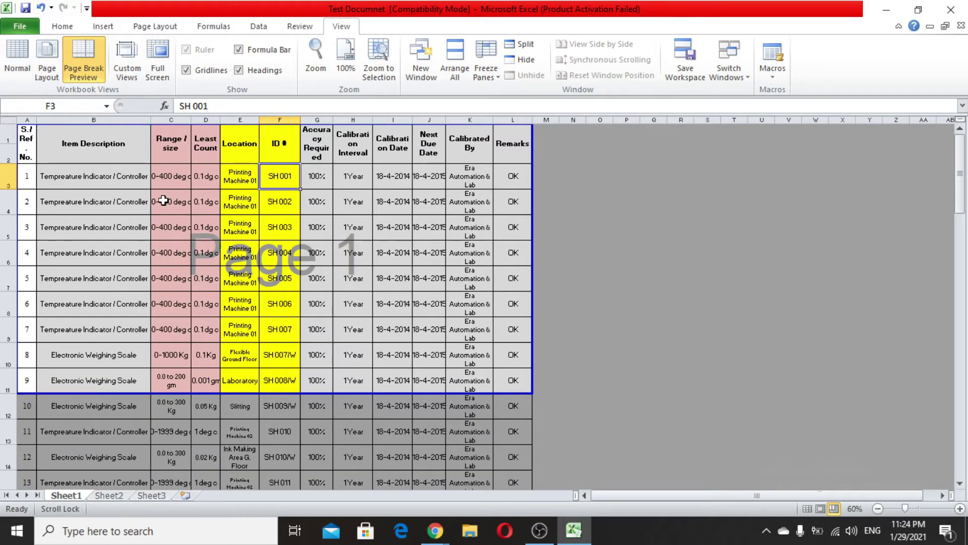
{"action": "left_click", "coordinate": [15, 71]}
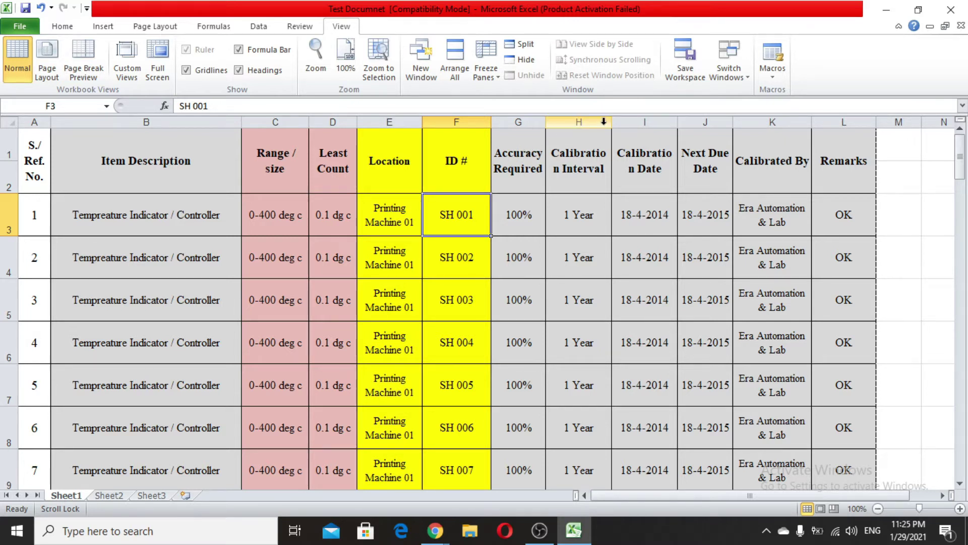
- Widen the Calibration Interval and Calibration Date columns so the word "Calibration" fits on one line in each header
{"action": "left_click_drag", "start_coordinate": [612, 122], "coordinate": [615, 127]}
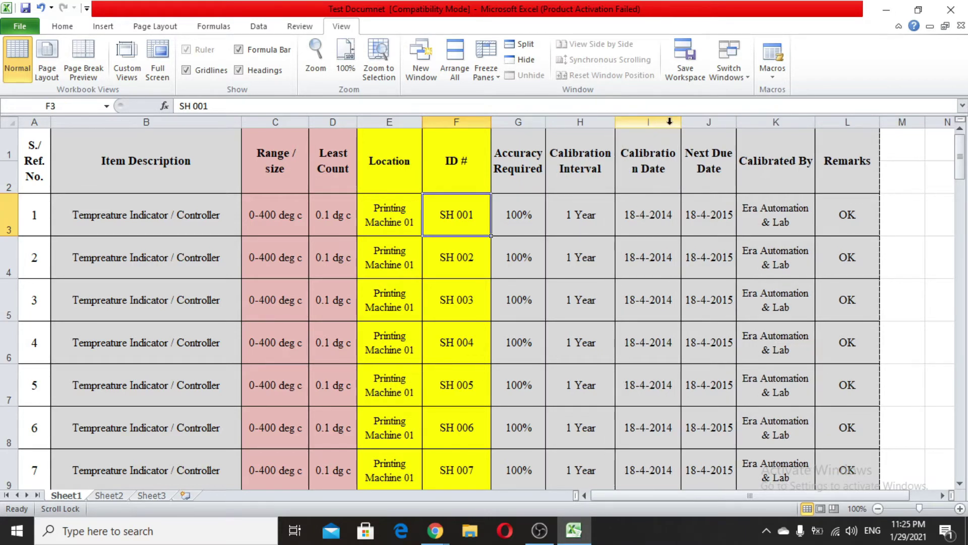
{"action": "left_click_drag", "start_coordinate": [681, 126], "coordinate": [689, 128]}
{"action": "left_click", "coordinate": [691, 132]}
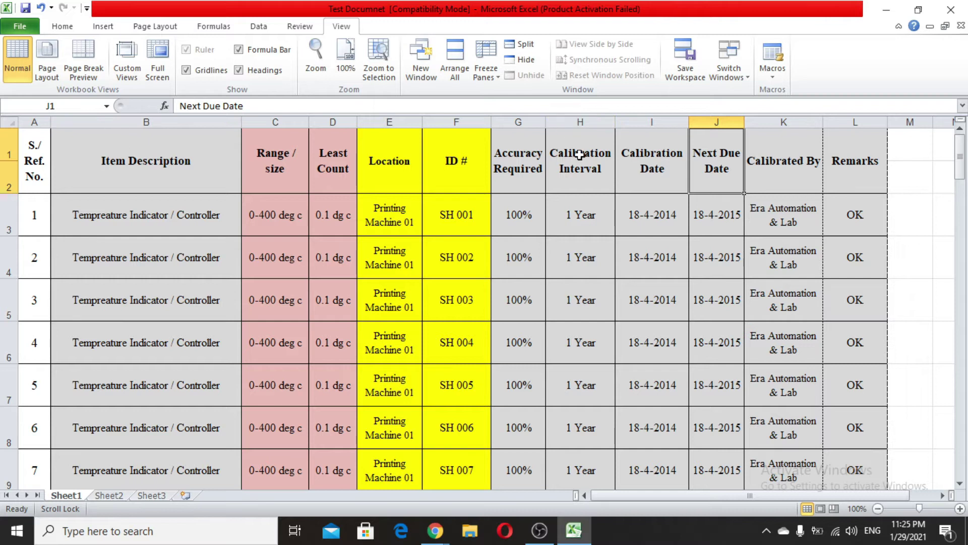
- Select the Calibration Interval, Next Due Date and Calibrated By columns one after another to review them
{"action": "left_click", "coordinate": [580, 122]}
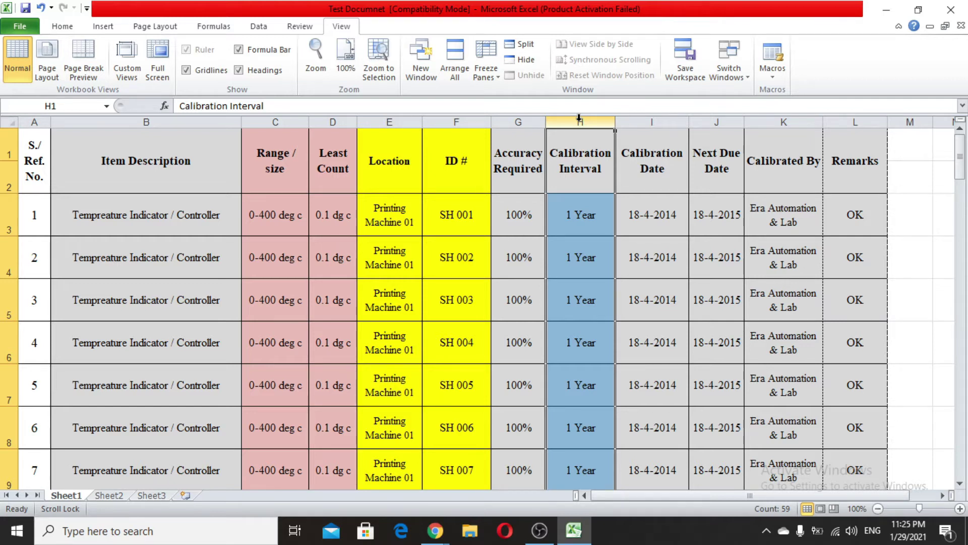
{"action": "left_click", "coordinate": [711, 123]}
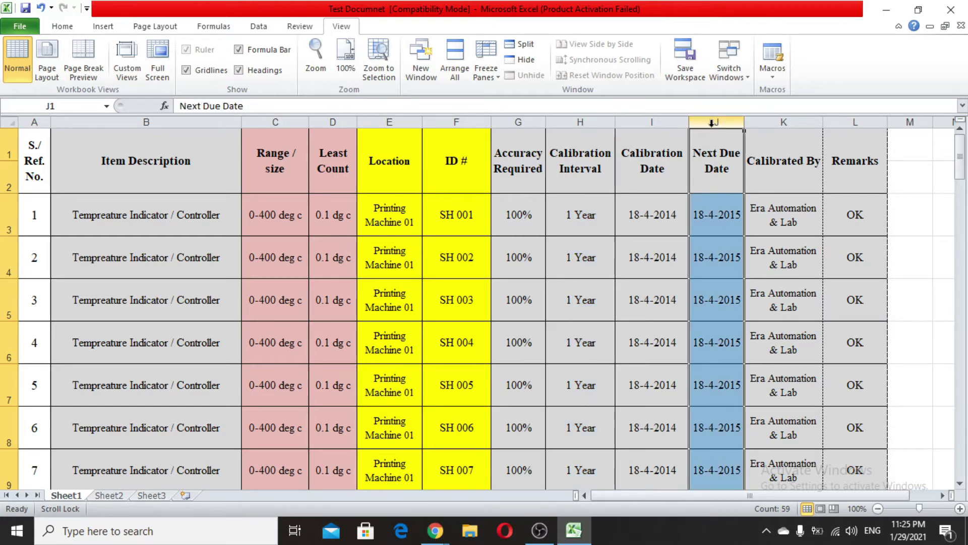
{"action": "left_click", "coordinate": [781, 120]}
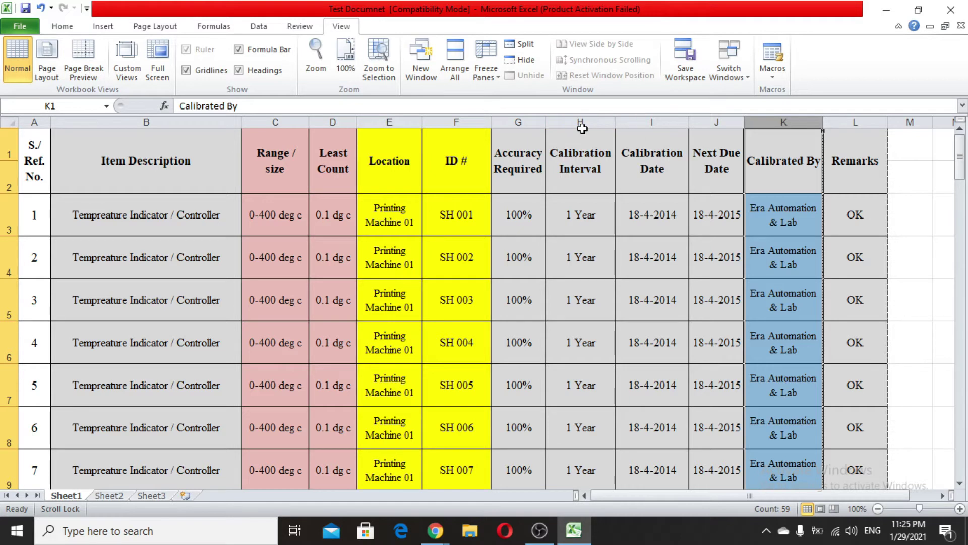
- Delete the saved custom views Resrult0, Result1 and Result2 from the workbook
{"action": "left_click", "coordinate": [127, 60]}
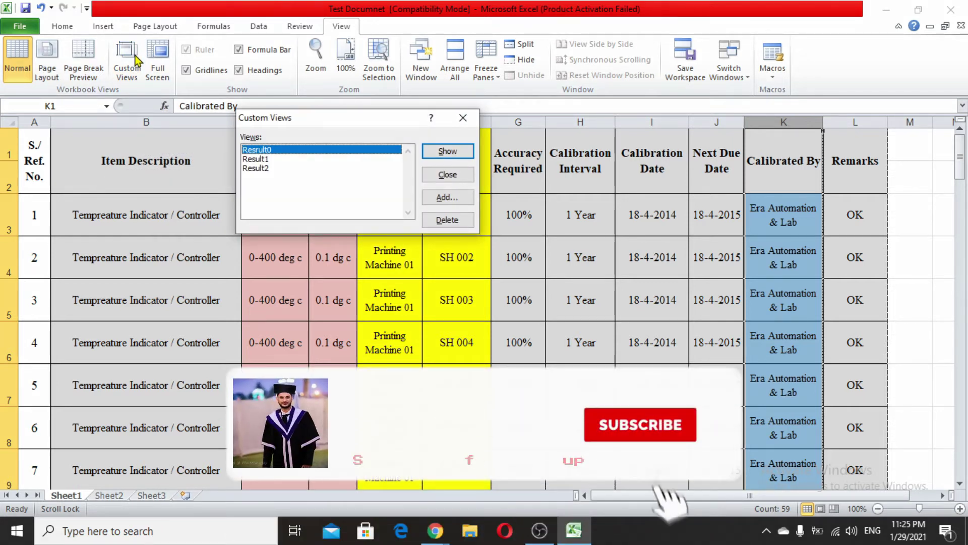
{"action": "left_click", "coordinate": [446, 222]}
{"action": "left_click", "coordinate": [468, 291]}
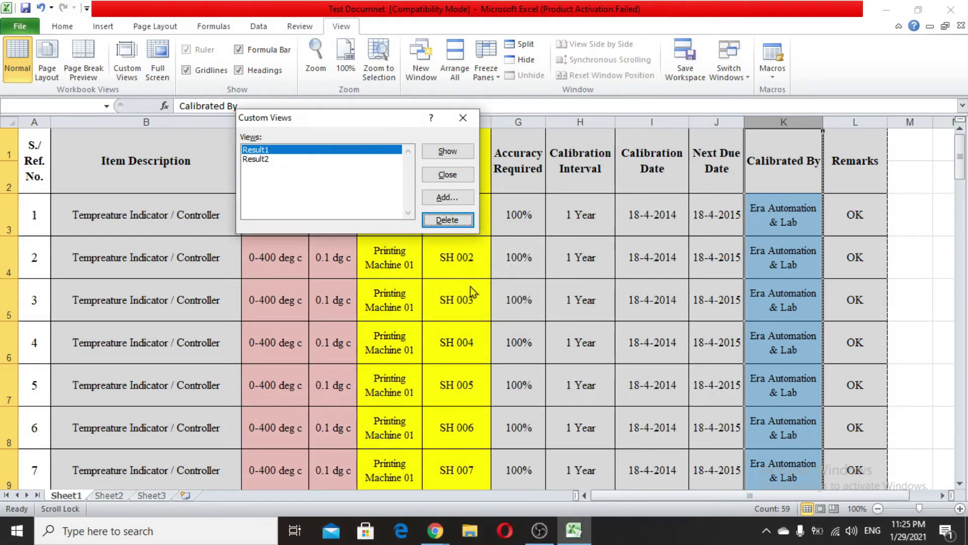
{"action": "left_click", "coordinate": [457, 223]}
{"action": "left_click", "coordinate": [469, 289]}
{"action": "left_click", "coordinate": [446, 220]}
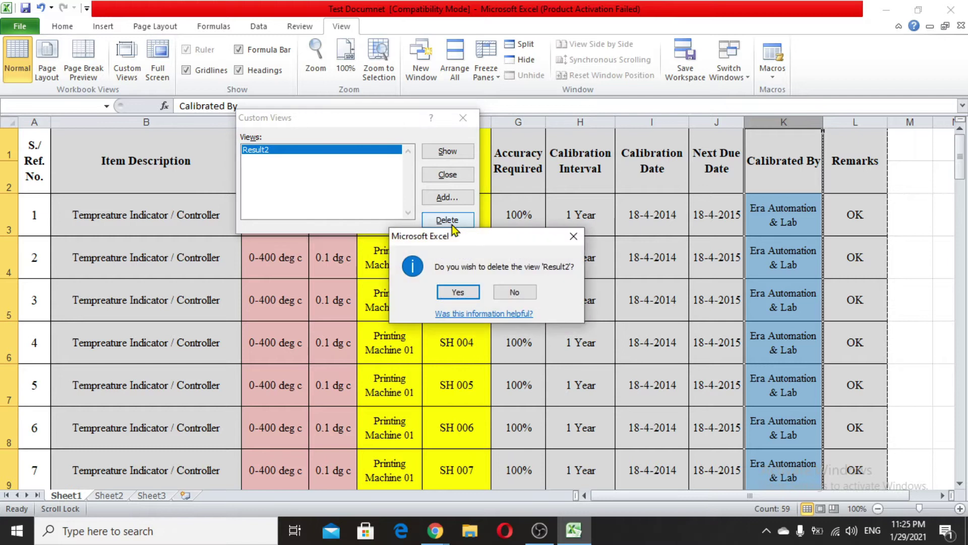
{"action": "left_click", "coordinate": [464, 294]}
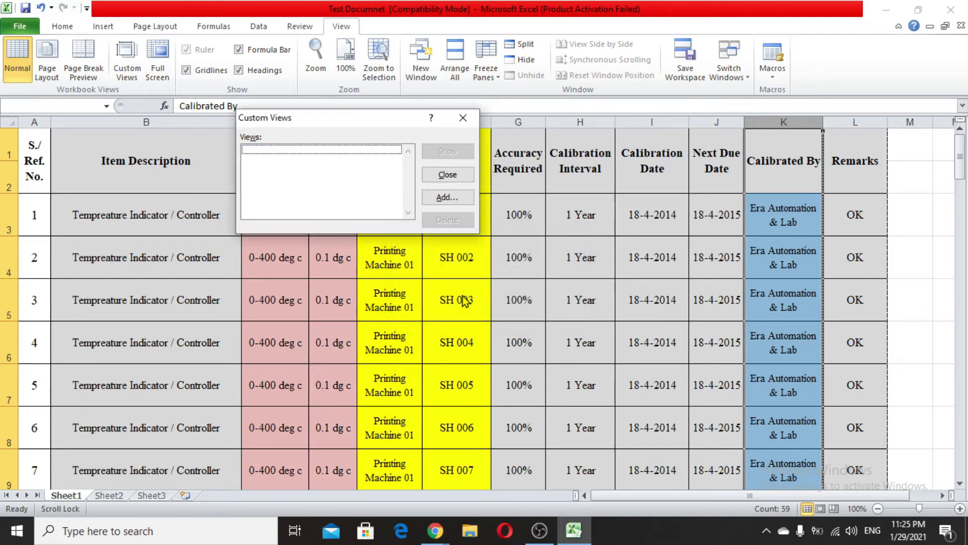
- Add a custom view named Result0 that includes print settings and hidden rows, columns and filter settings
{"action": "left_click", "coordinate": [436, 201]}
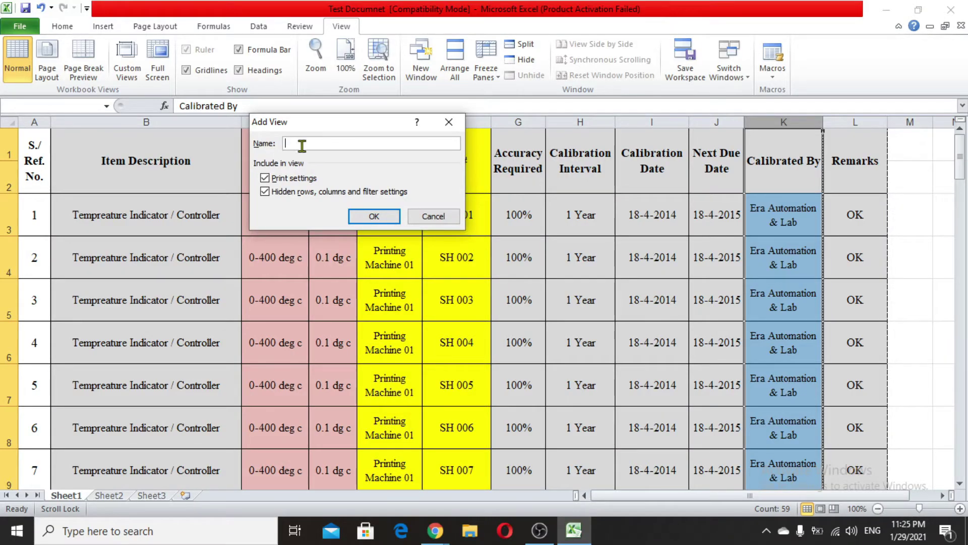
{"action": "type", "text": "Res"}
{"action": "left_click", "coordinate": [374, 216]}
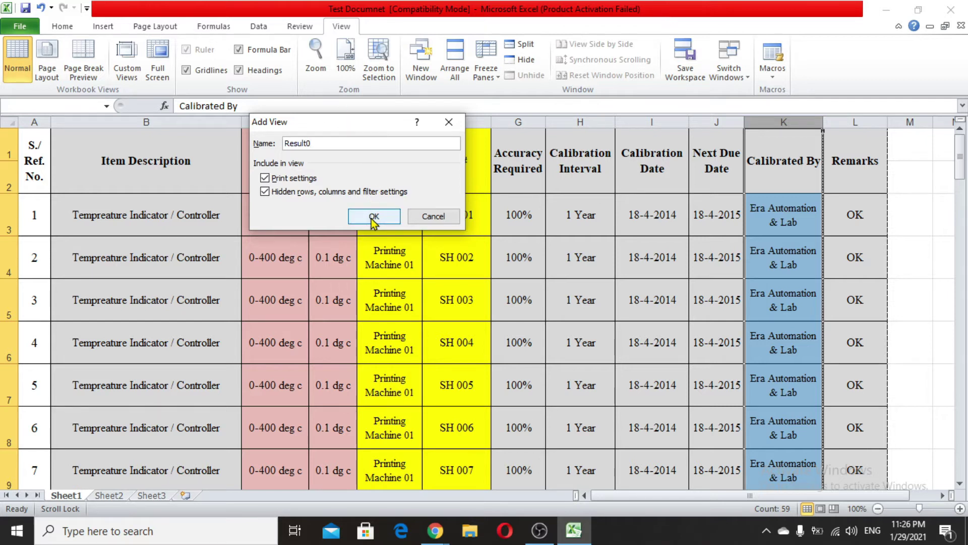
{"action": "left_click", "coordinate": [145, 208]}
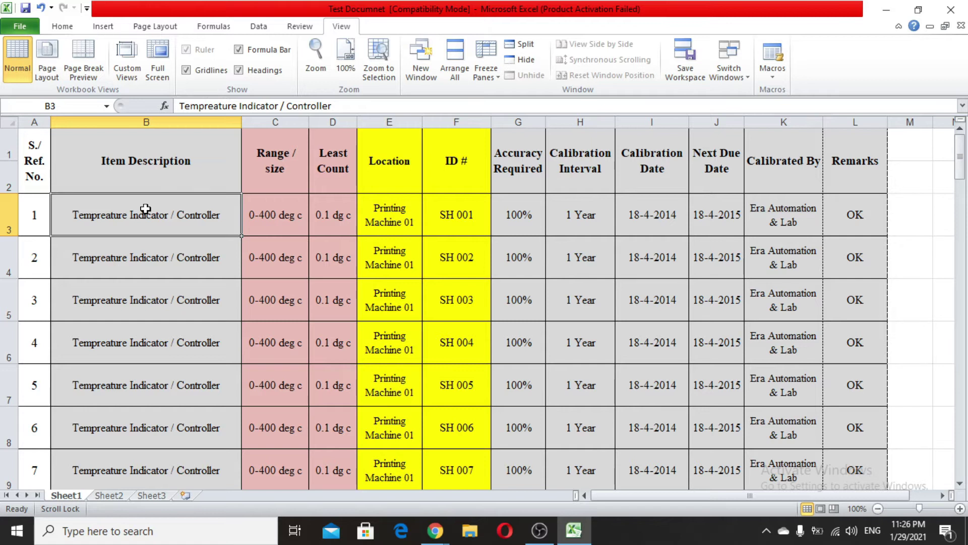
- Hide the Location and ID # columns of the calibration table
{"action": "left_click_drag", "start_coordinate": [392, 159], "coordinate": [460, 177]}
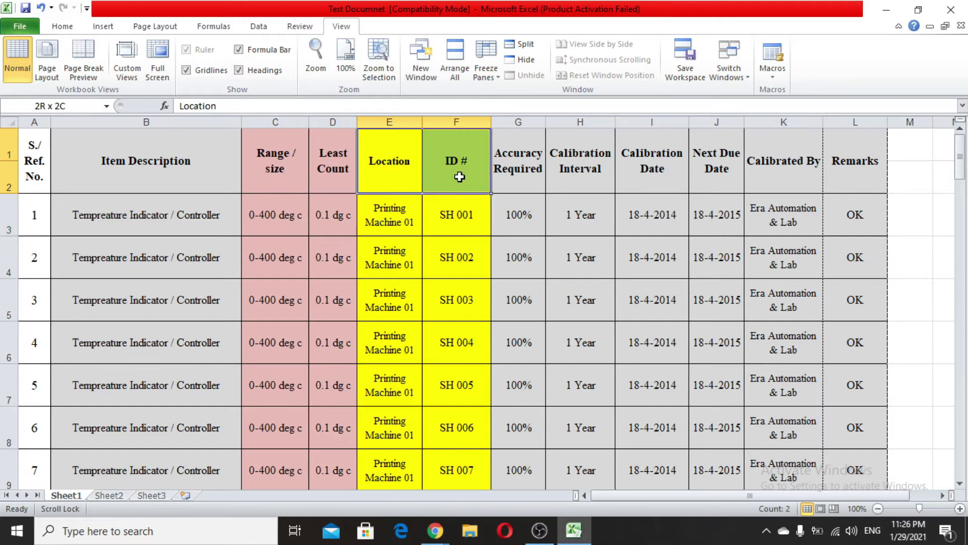
{"action": "left_click", "coordinate": [400, 121]}
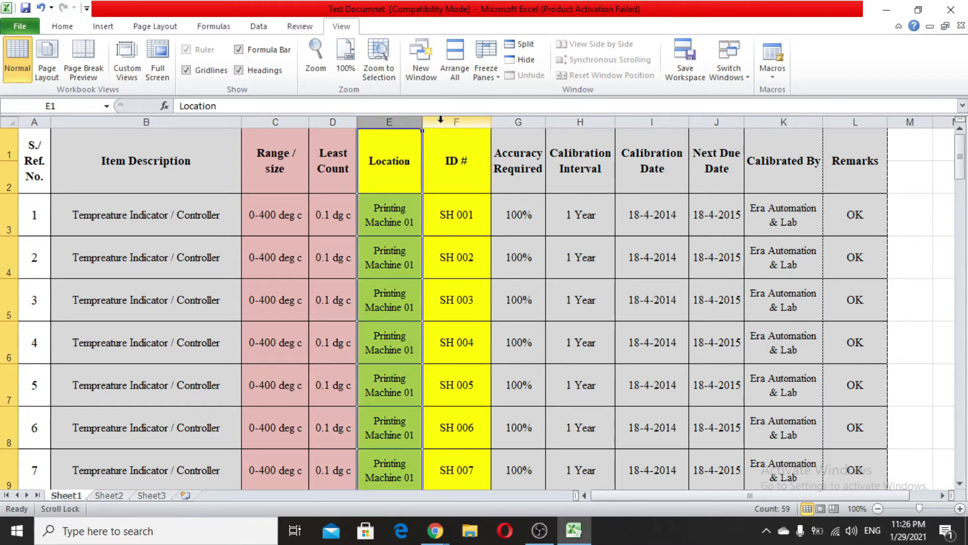
{"action": "left_click", "coordinate": [441, 121], "text": "shift"}
{"action": "right_click", "coordinate": [444, 125]}
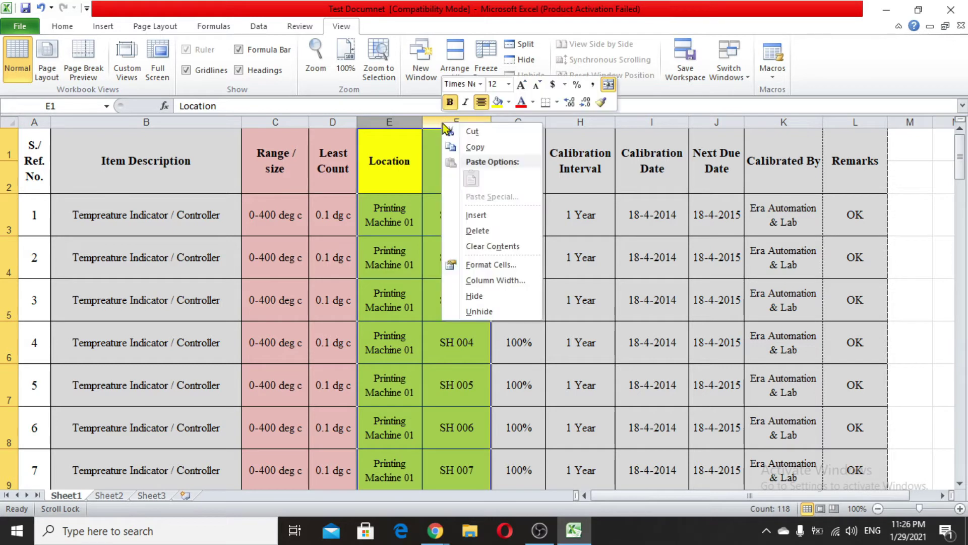
{"action": "left_click", "coordinate": [474, 296]}
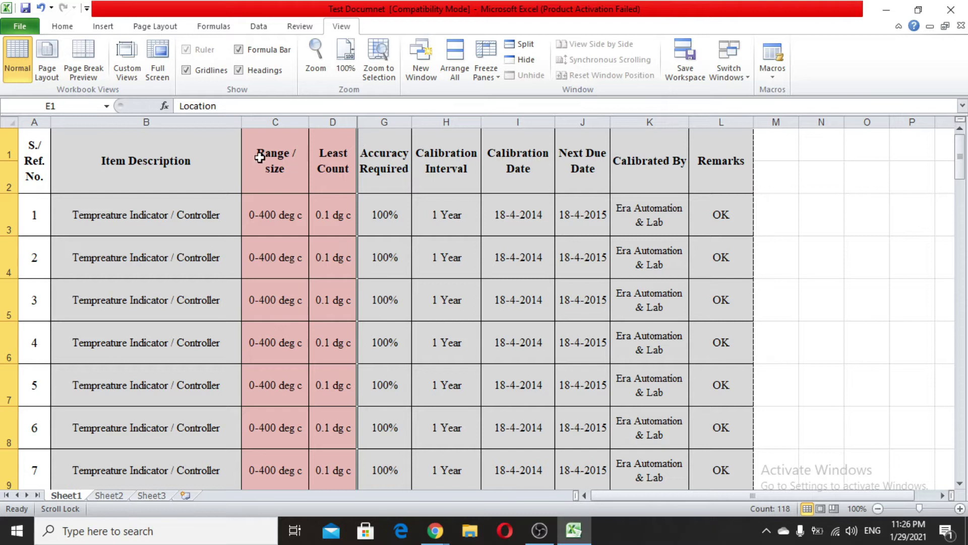
- Add a custom view named Result1 that includes print settings and hidden rows, columns and filter settings
{"action": "left_click", "coordinate": [124, 60]}
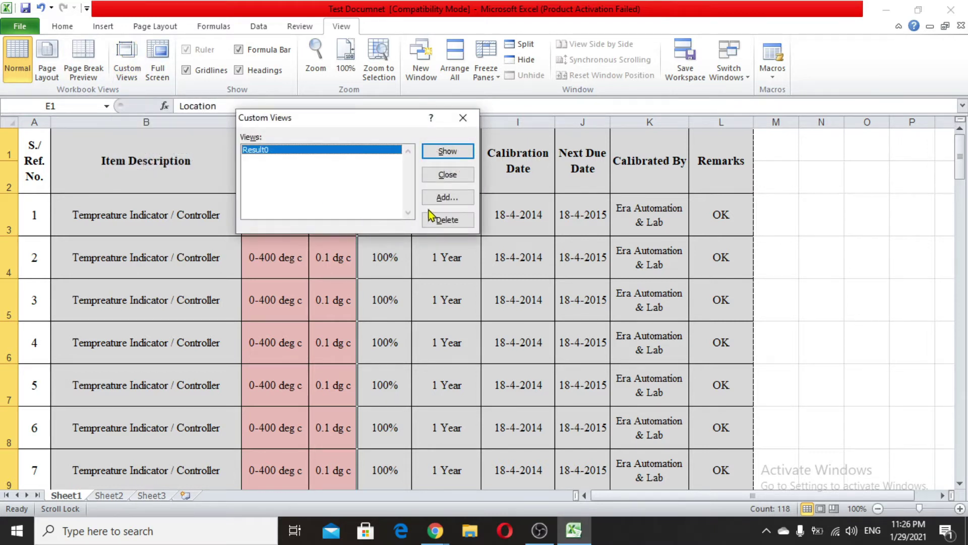
{"action": "left_click", "coordinate": [437, 201]}
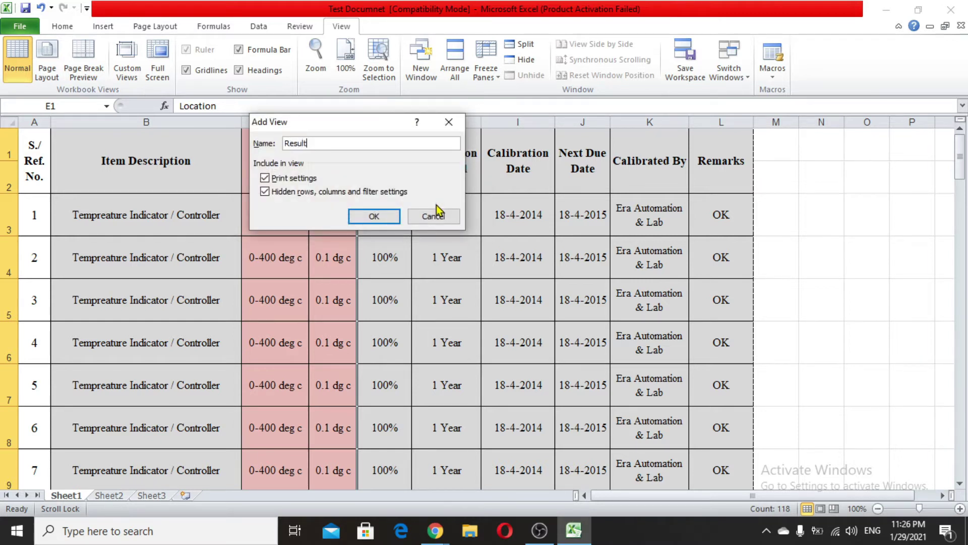
{"action": "left_click", "coordinate": [436, 207]}
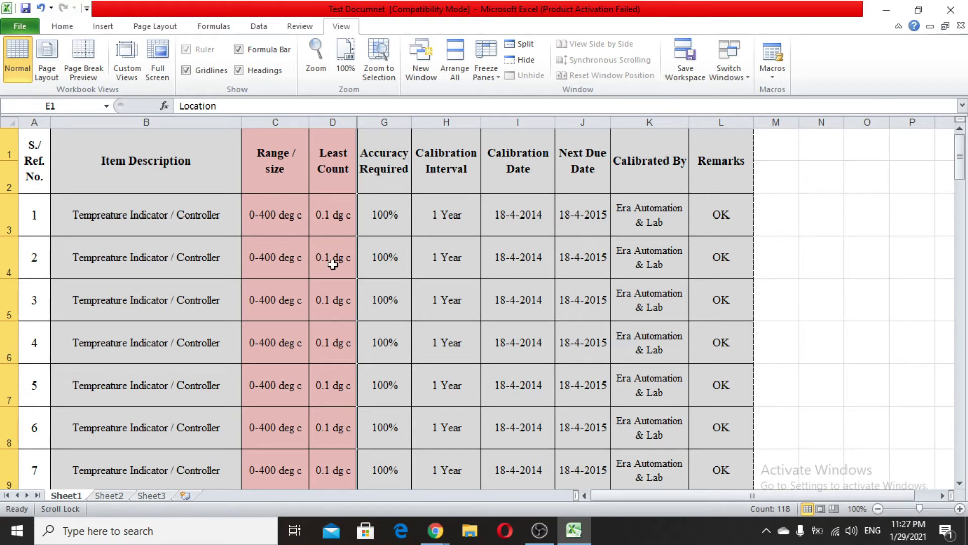
- Hide the Remarks column of the calibration table in addition to the columns already hidden
{"action": "left_click", "coordinate": [274, 156]}
{"action": "left_click", "coordinate": [327, 147]}
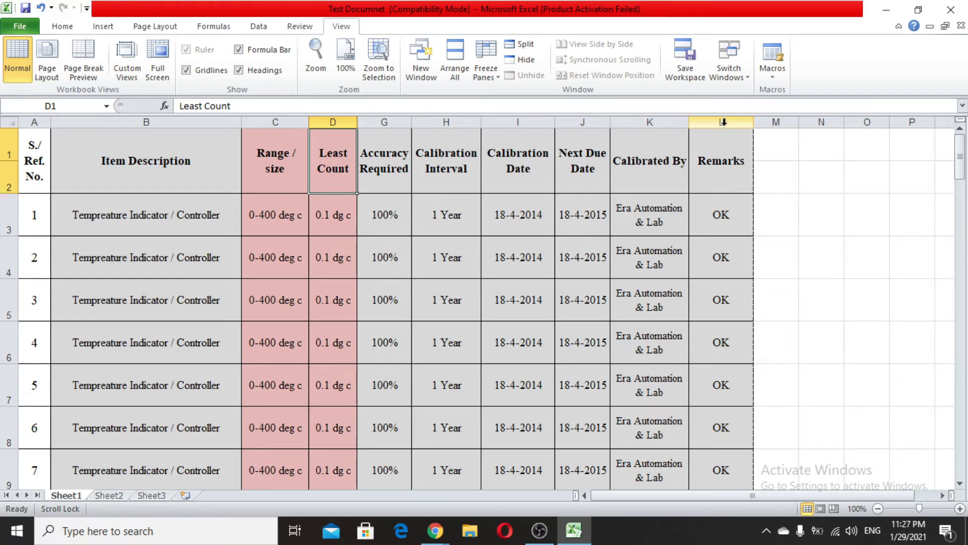
{"action": "left_click", "coordinate": [723, 122]}
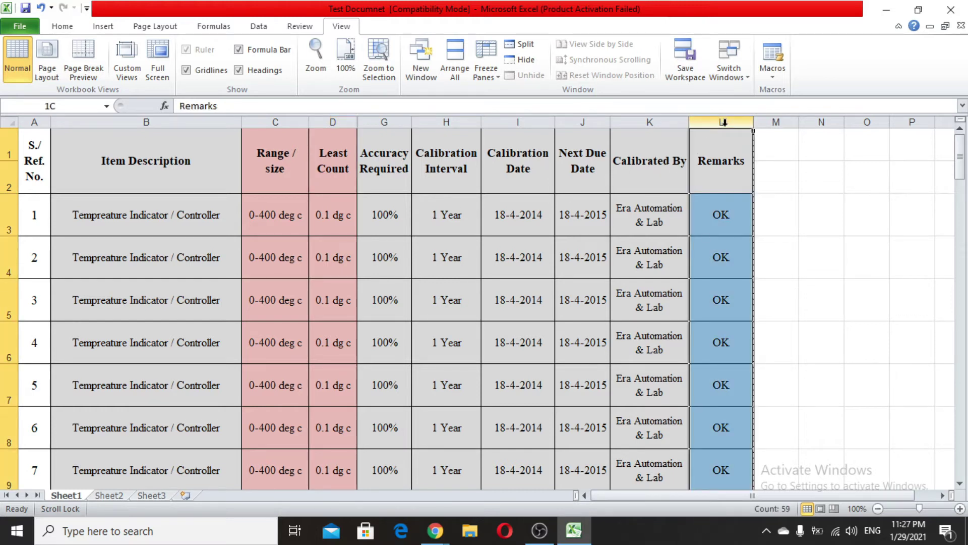
{"action": "right_click", "coordinate": [724, 122]}
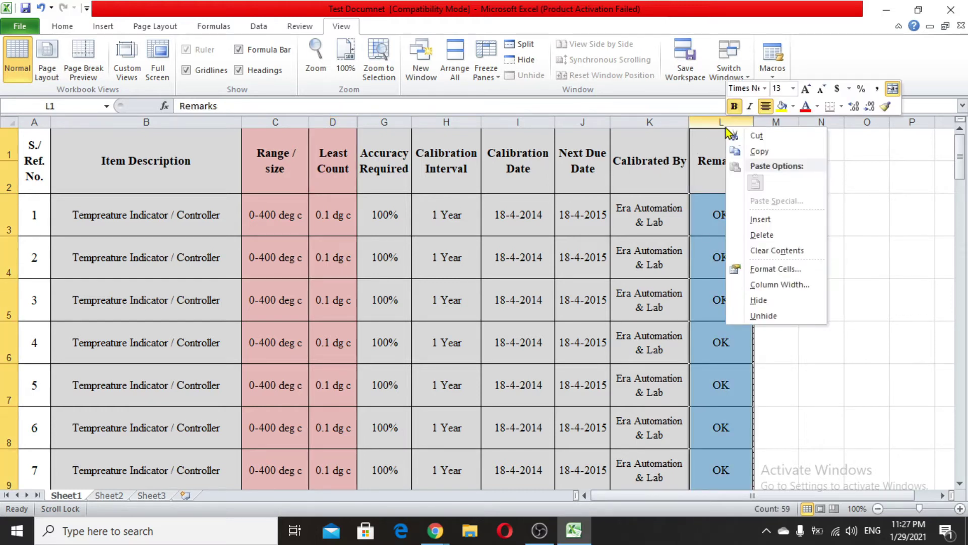
{"action": "left_click", "coordinate": [773, 300]}
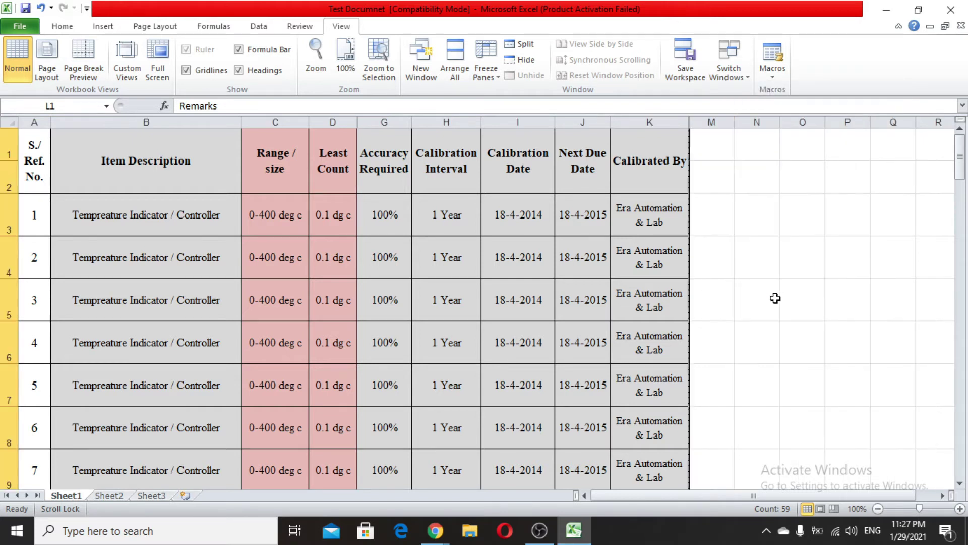
- Add a custom view named Result2 that includes print settings and hidden rows, columns and filter settings
{"action": "left_click", "coordinate": [137, 71]}
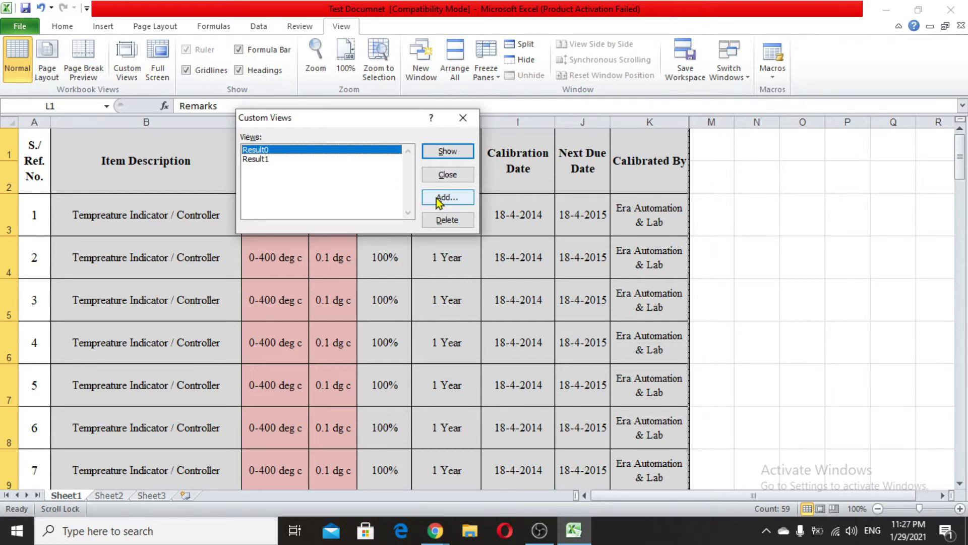
{"action": "left_click", "coordinate": [438, 198]}
{"action": "type", "text": "Res"}
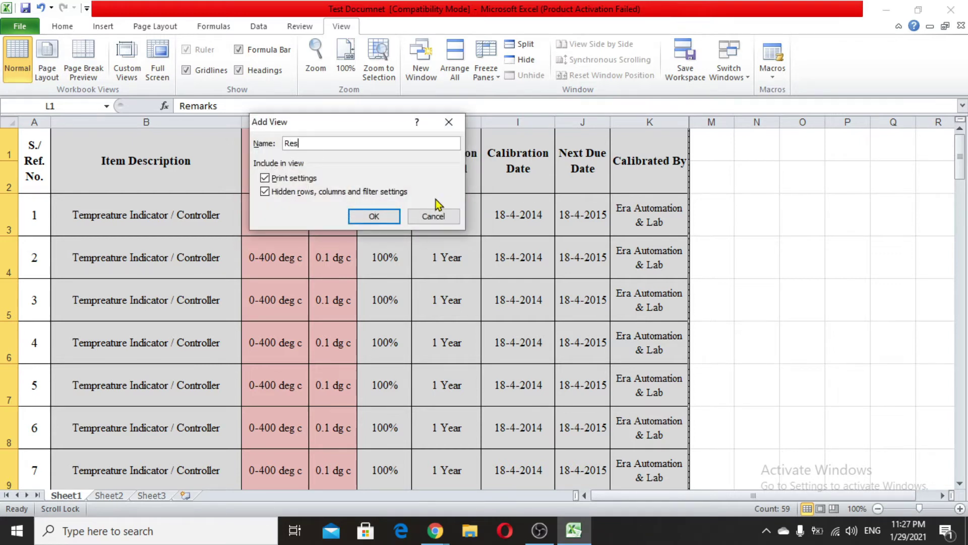
{"action": "type", "text": "ult2"}
{"action": "key", "text": "Return"}
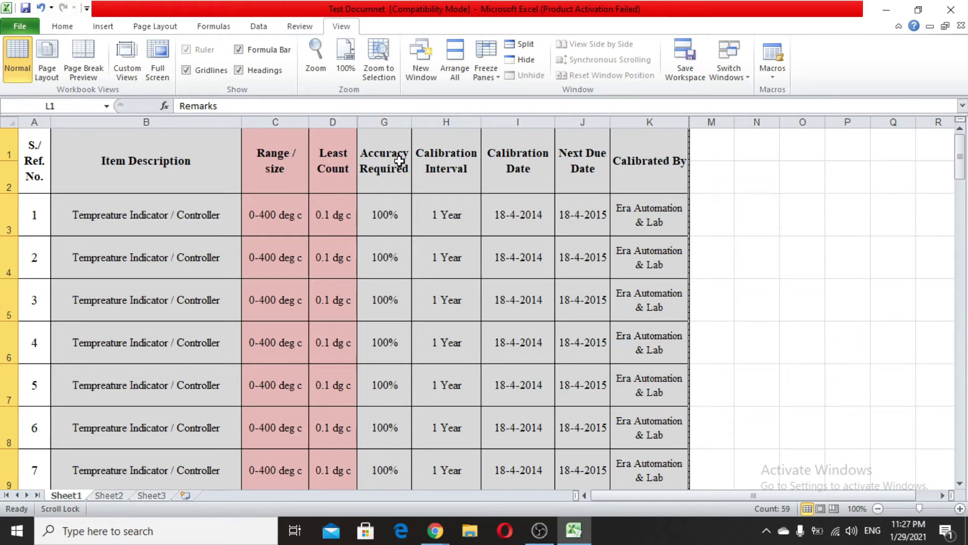
- Show the saved custom view Result1 on the calibration sheet
{"action": "left_click", "coordinate": [637, 201]}
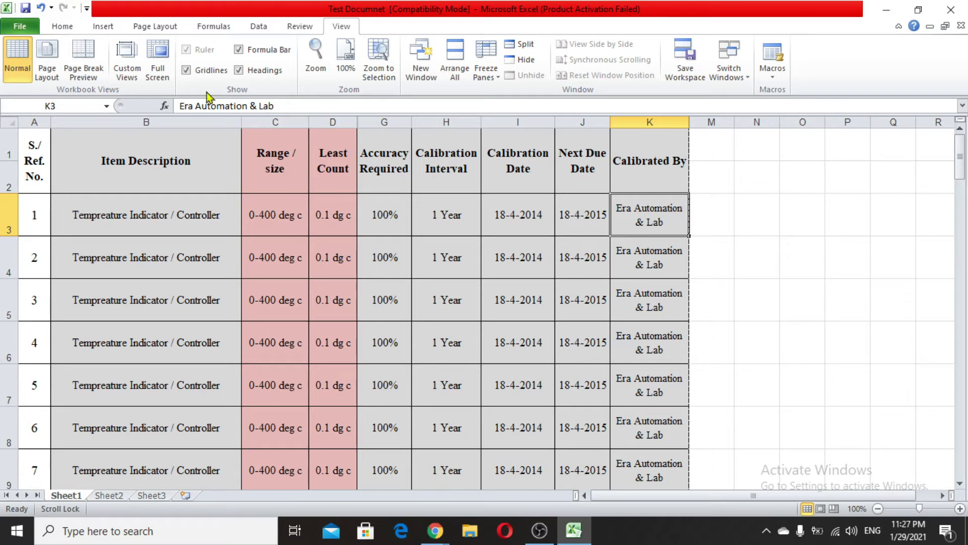
{"action": "left_click", "coordinate": [130, 58]}
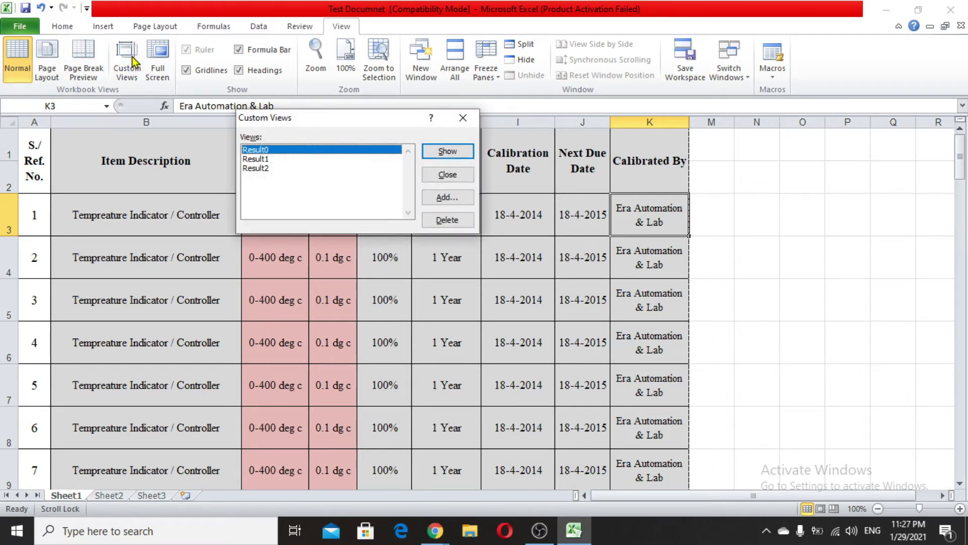
{"action": "left_click", "coordinate": [261, 159]}
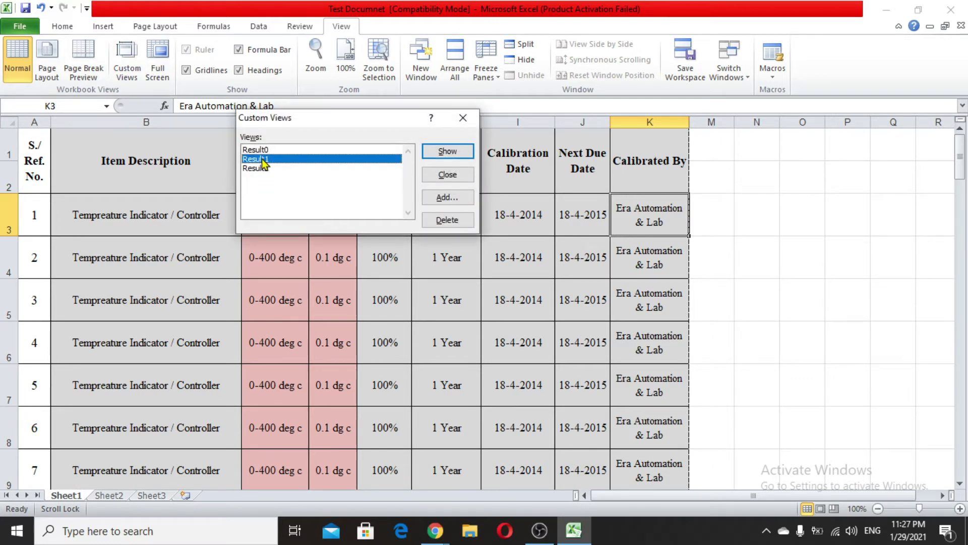
{"action": "left_click", "coordinate": [446, 152]}
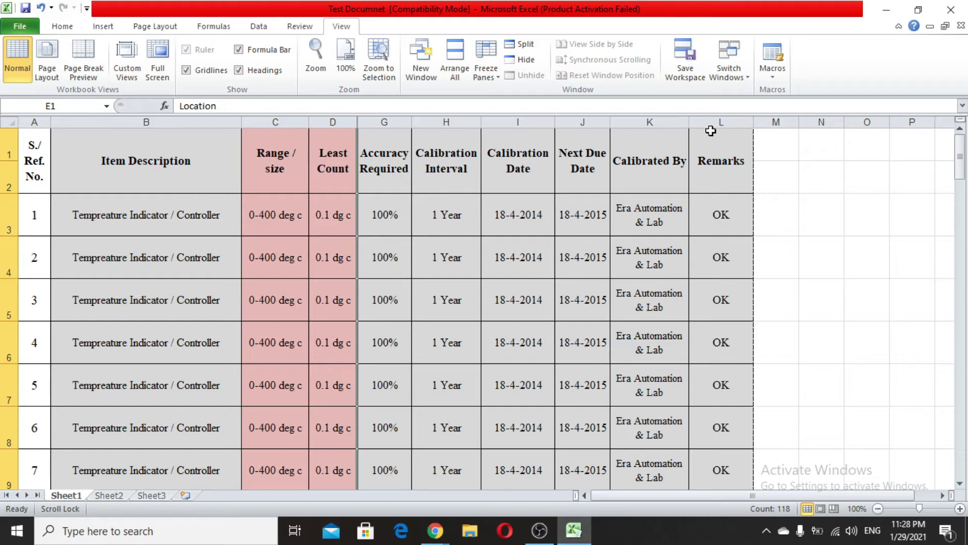
- Show the saved custom view Result0 and check the Location, ID # and Remarks column headers
{"action": "left_click", "coordinate": [127, 63]}
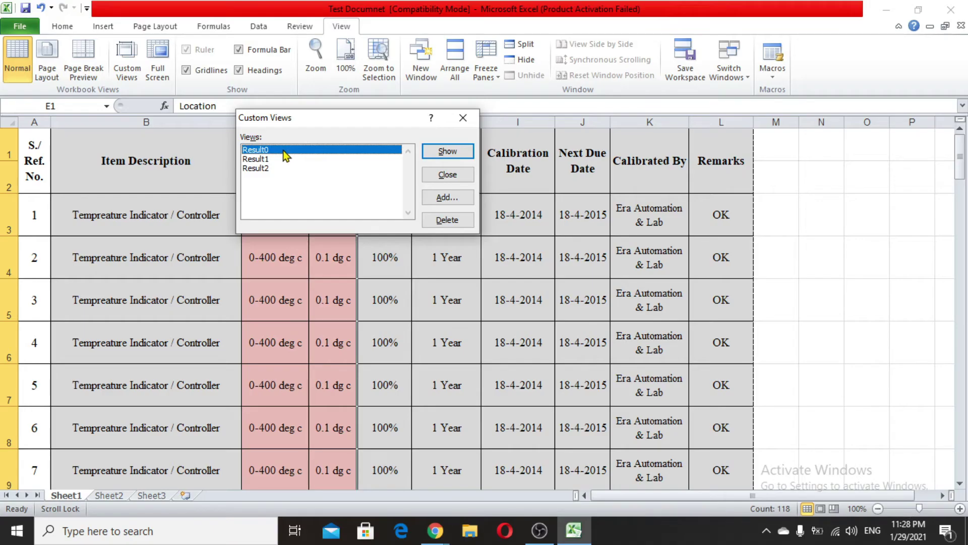
{"action": "left_click", "coordinate": [448, 153]}
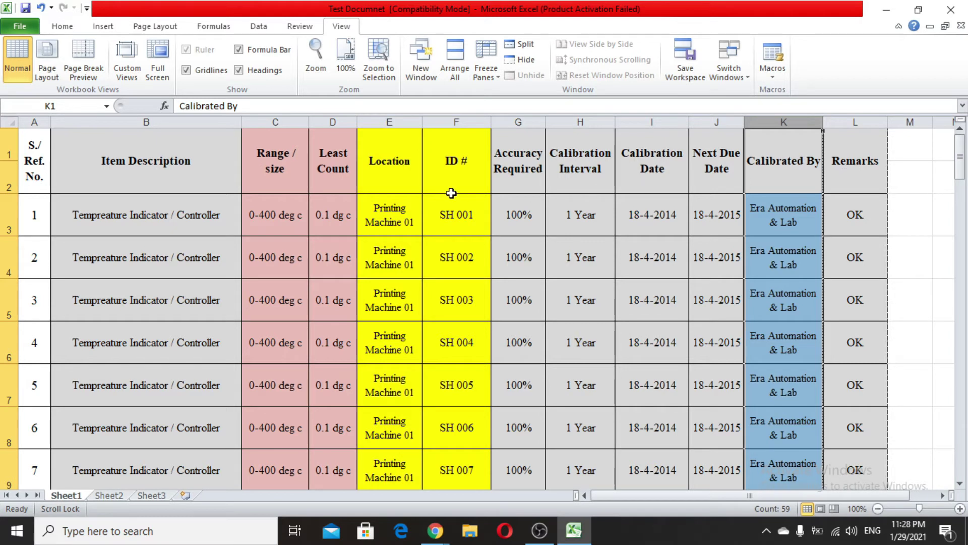
{"action": "left_click", "coordinate": [402, 157]}
{"action": "left_click", "coordinate": [457, 154]}
{"action": "left_click", "coordinate": [841, 146]}
{"action": "left_click", "coordinate": [398, 151]}
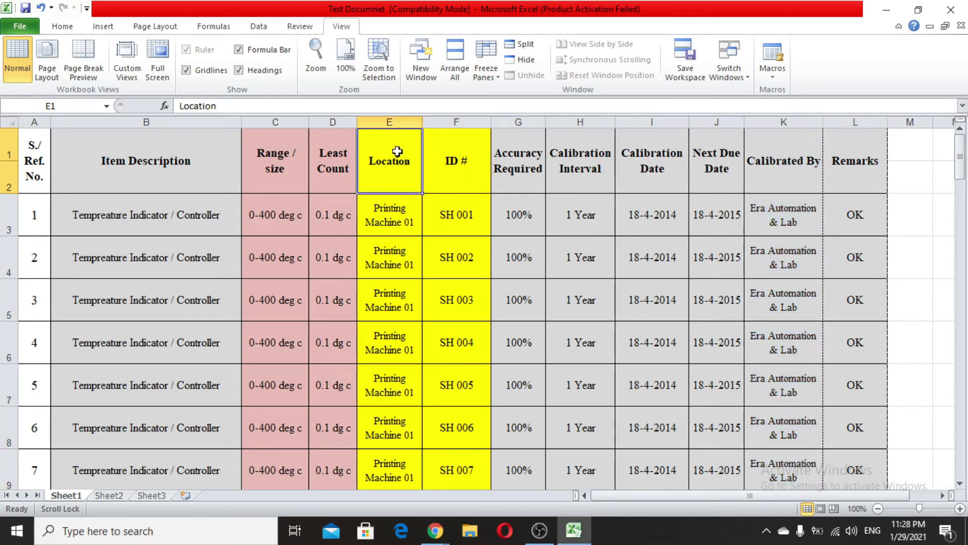
{"action": "left_click", "coordinate": [460, 148]}
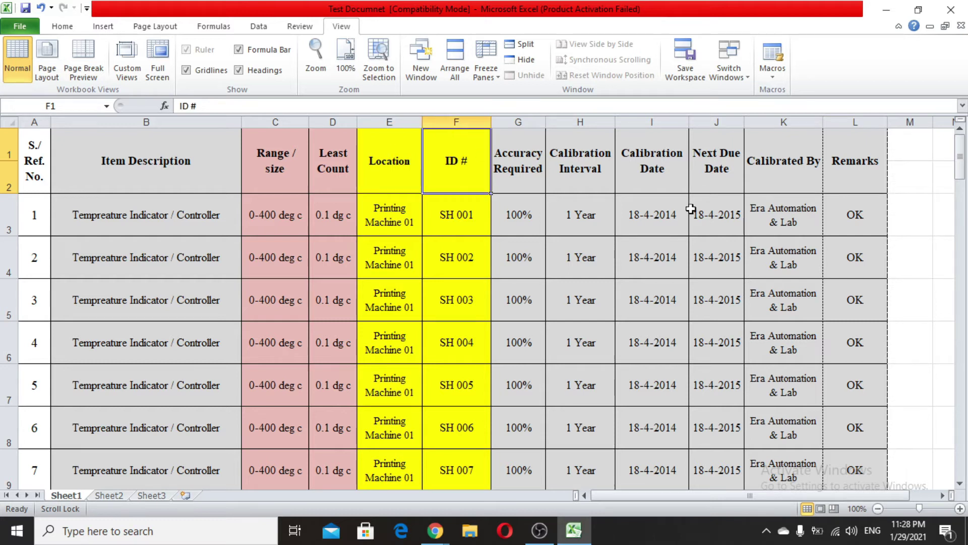
{"action": "left_click", "coordinate": [855, 151]}
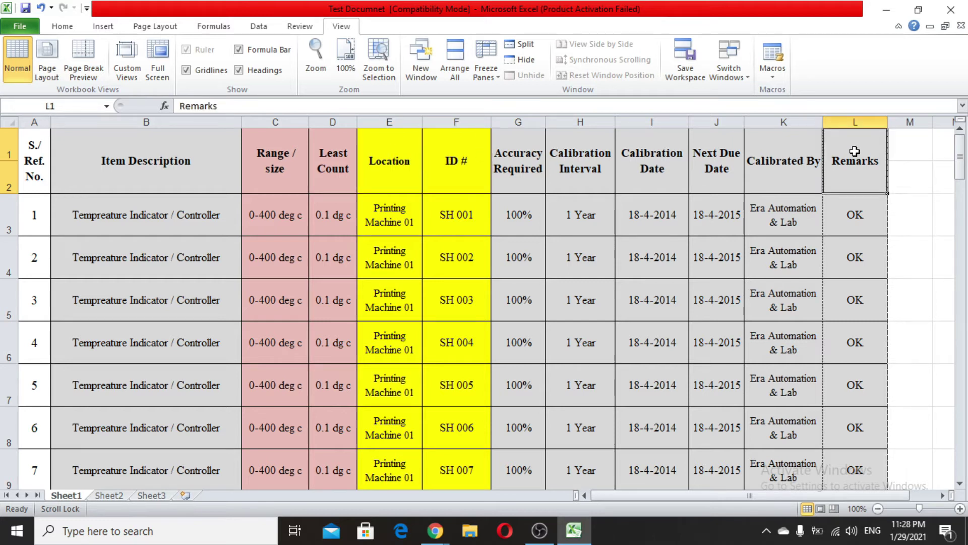
- Show the saved custom view Result2, and return the calibration sheet to the Result0 view
{"action": "left_click", "coordinate": [158, 51]}
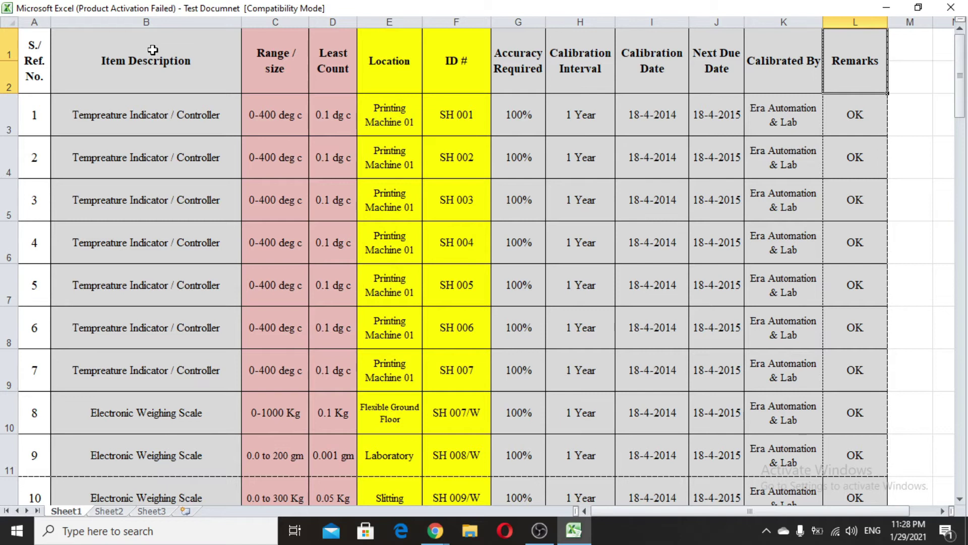
{"action": "key", "text": "Escape"}
{"action": "left_click", "coordinate": [126, 56]}
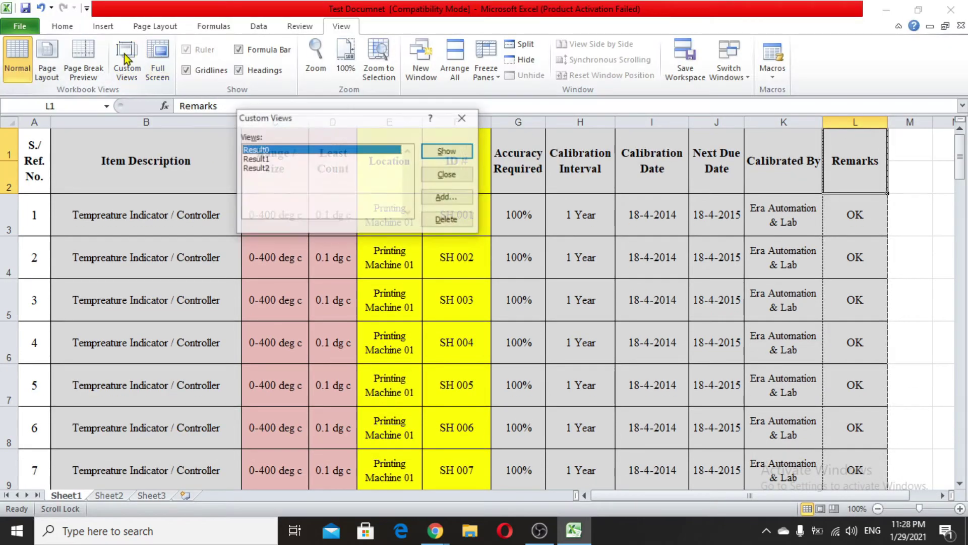
{"action": "left_click", "coordinate": [255, 168]}
{"action": "left_click_drag", "start_coordinate": [376, 117], "coordinate": [235, 210]}
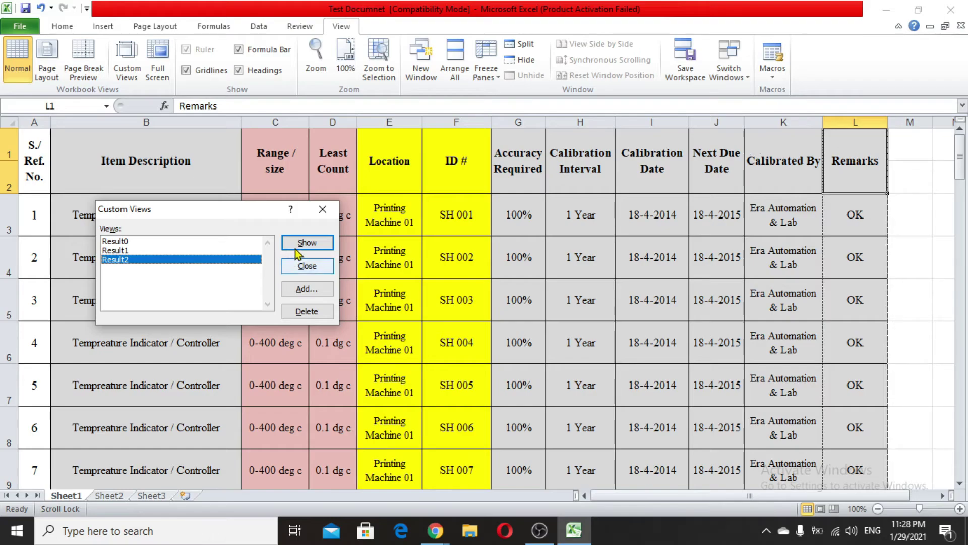
{"action": "left_click", "coordinate": [301, 243]}
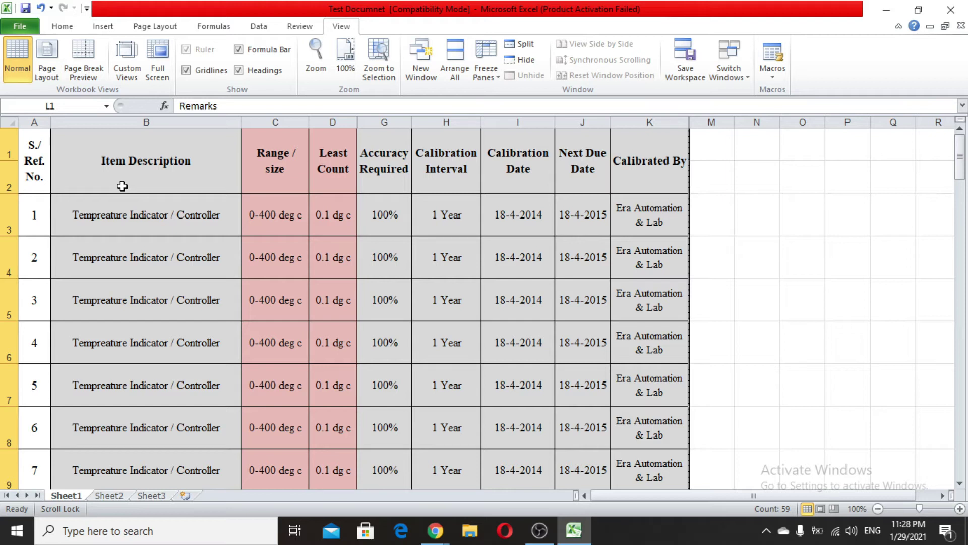
{"action": "left_click", "coordinate": [116, 74]}
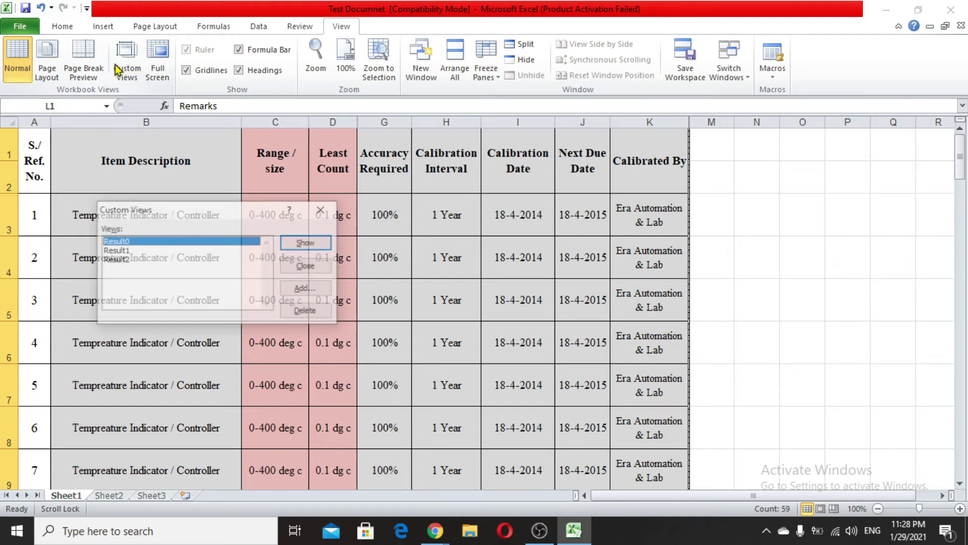
{"action": "left_click", "coordinate": [323, 247]}
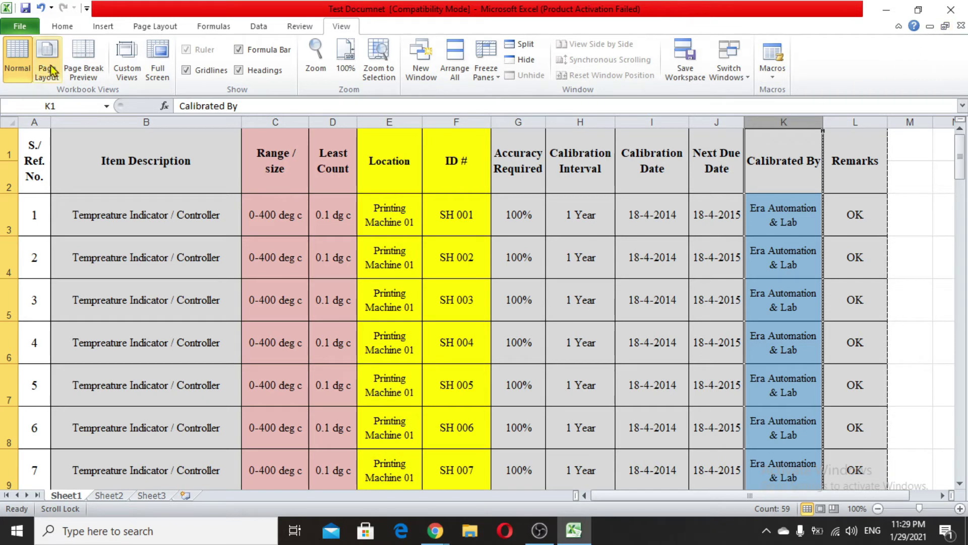
- Display the calibration sheet in Full Screen view twice, leaving it the second time by restoring down the window, and maximize the window again
{"action": "left_click", "coordinate": [159, 73]}
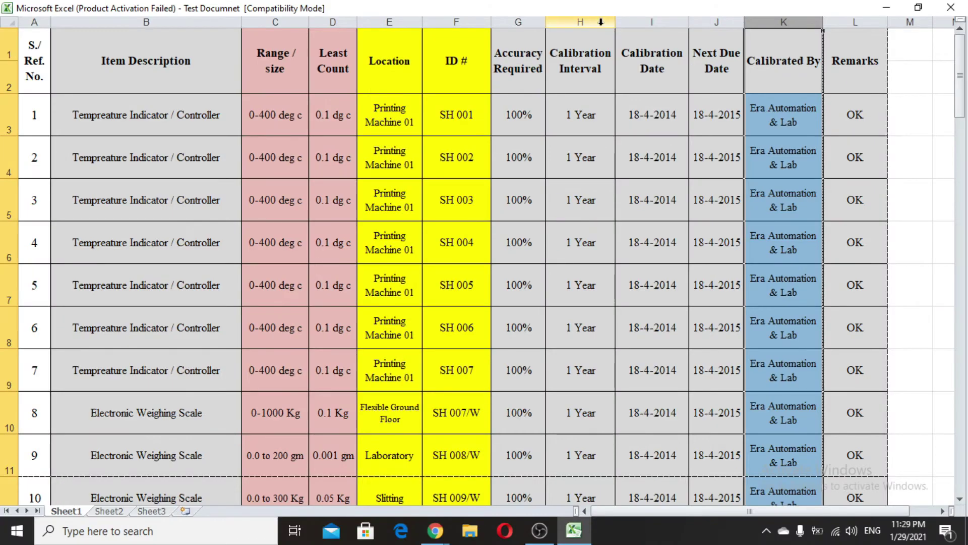
{"action": "key", "text": "Escape"}
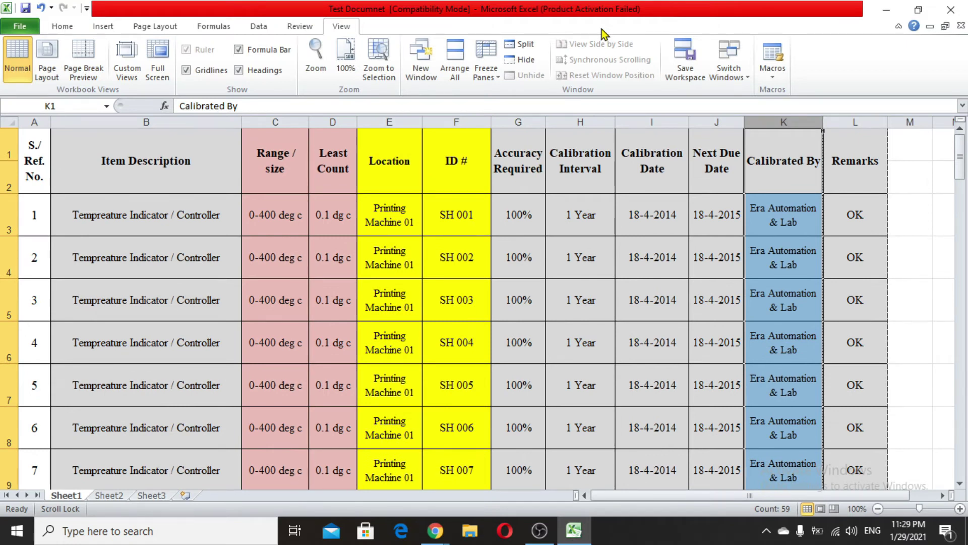
{"action": "left_click", "coordinate": [158, 60]}
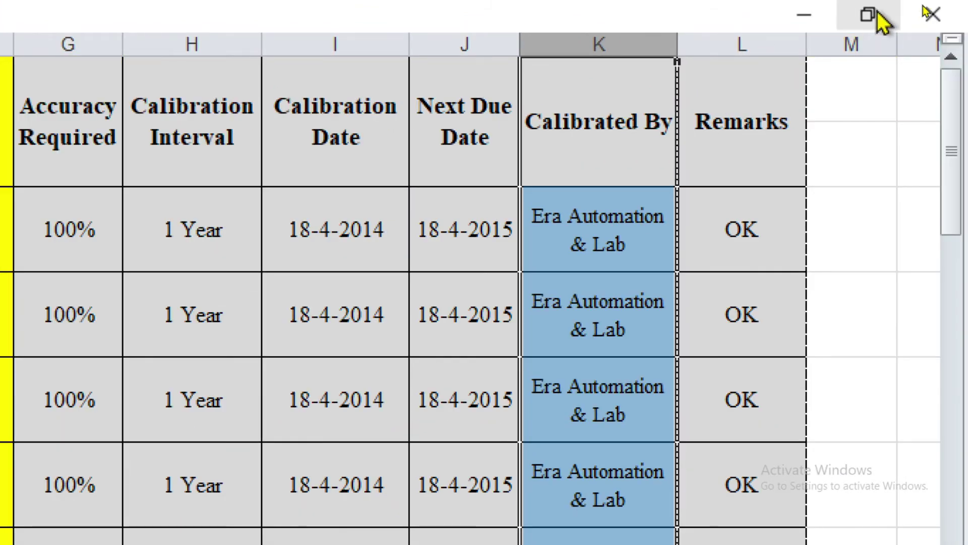
{"action": "left_click", "coordinate": [881, 20]}
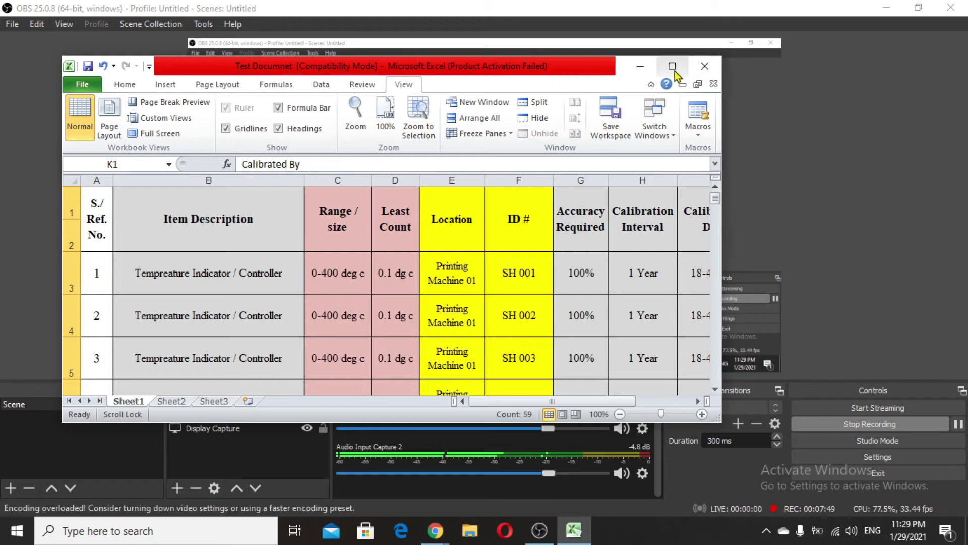
{"action": "left_click", "coordinate": [673, 69]}
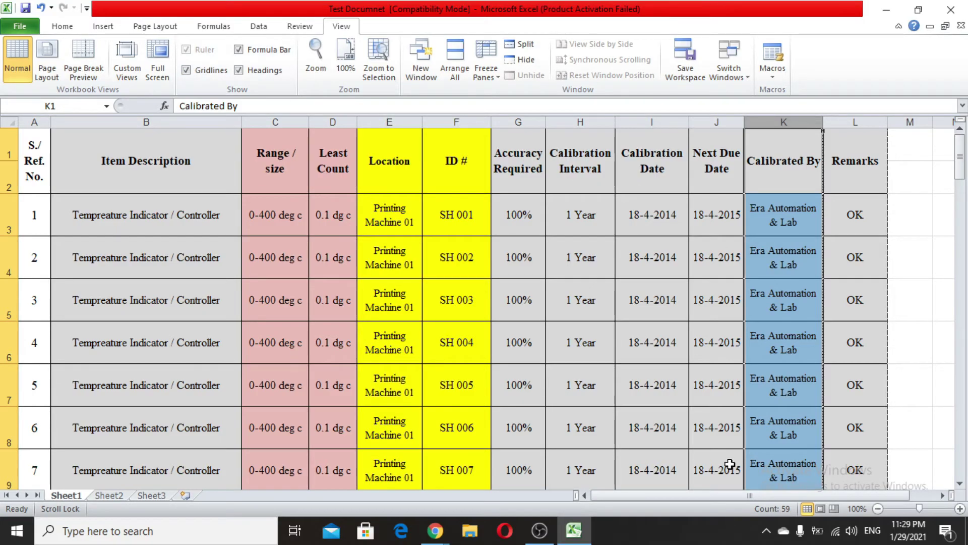
{"action": "left_click_drag", "start_coordinate": [738, 500], "coordinate": [761, 499]}
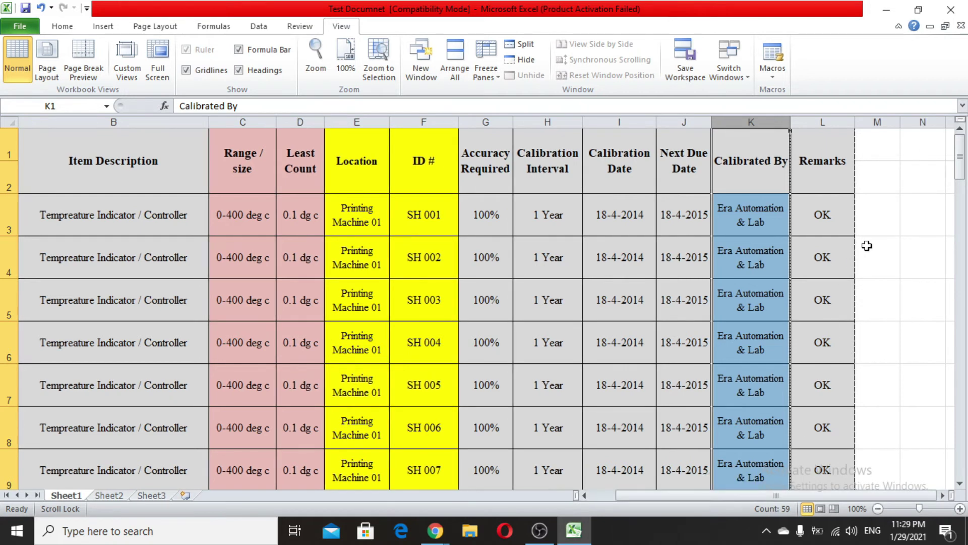
- Select the empty cell beside the first Remarks entry, hide the sheet's gridlines, and show them again
{"action": "left_click", "coordinate": [904, 216]}
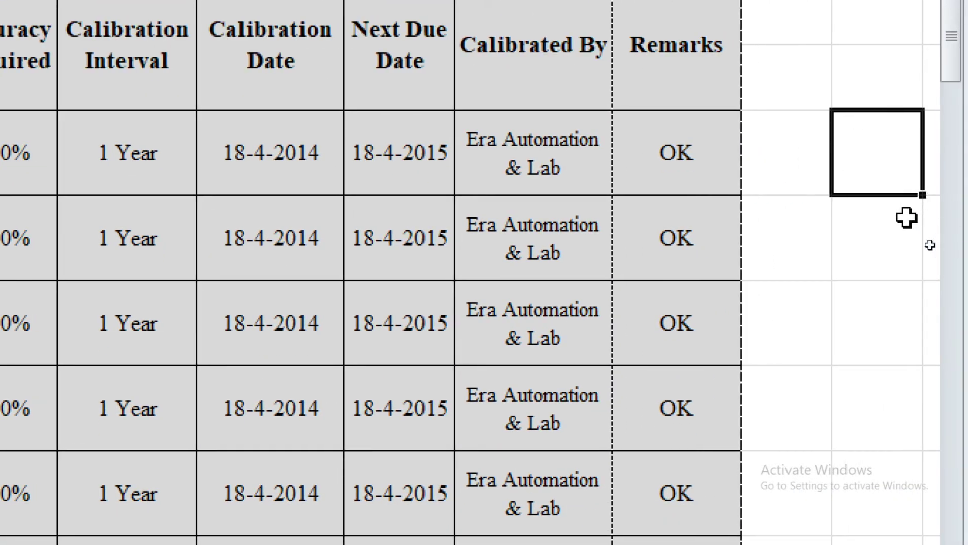
{"action": "left_click", "coordinate": [822, 213]}
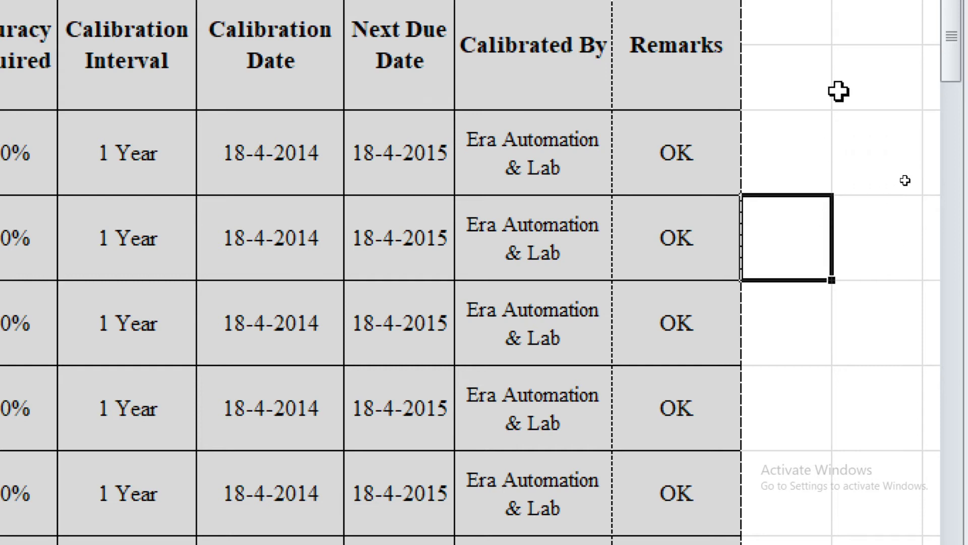
{"action": "left_click", "coordinate": [897, 141]}
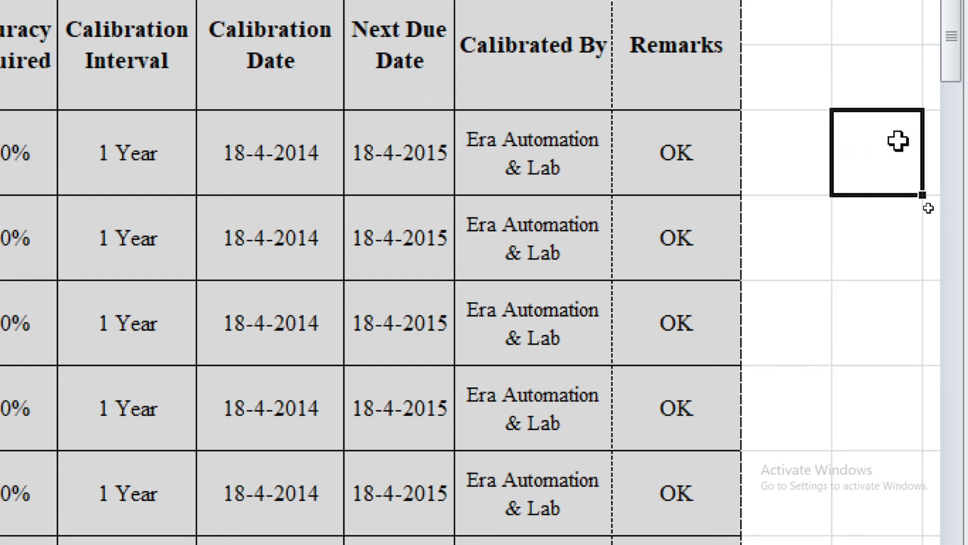
{"action": "left_click", "coordinate": [761, 154]}
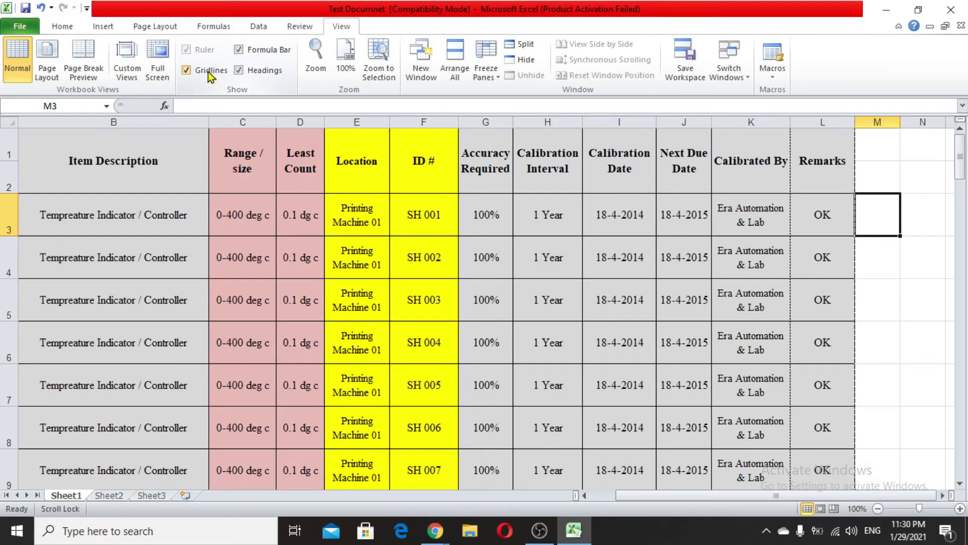
{"action": "left_click", "coordinate": [187, 70]}
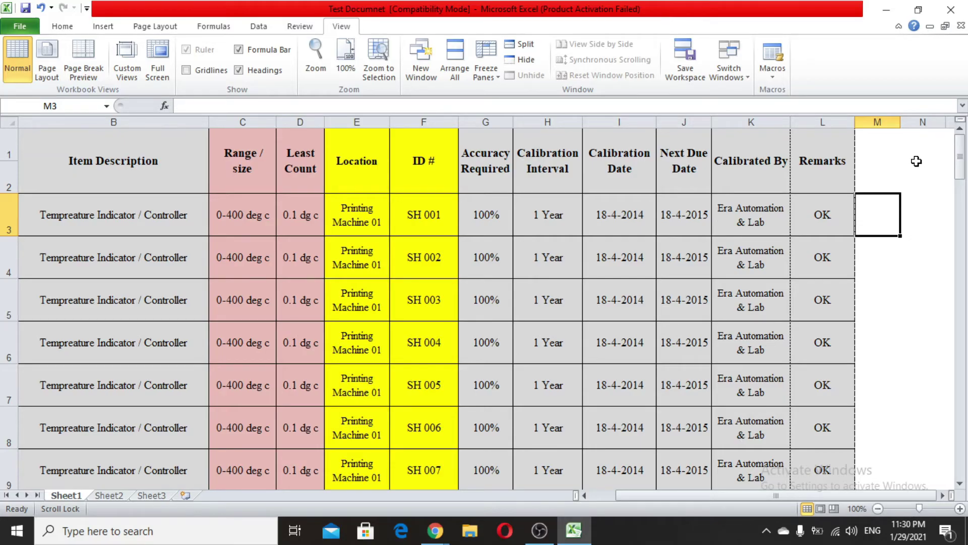
{"action": "left_click", "coordinate": [223, 78]}
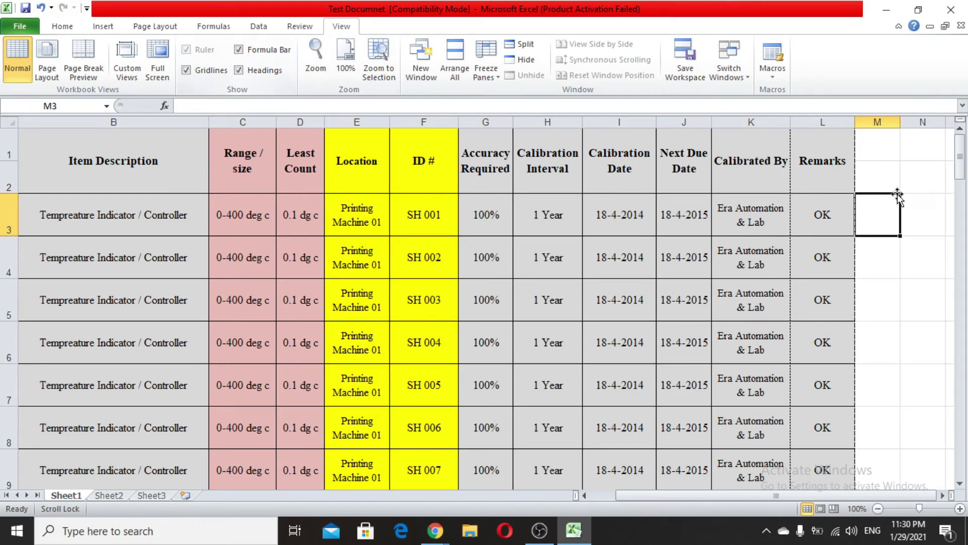
- Hide and redisplay the formula bar, and do the same for the row and column headings with the Item Description header selected
{"action": "left_click_drag", "start_coordinate": [791, 499], "coordinate": [733, 501]}
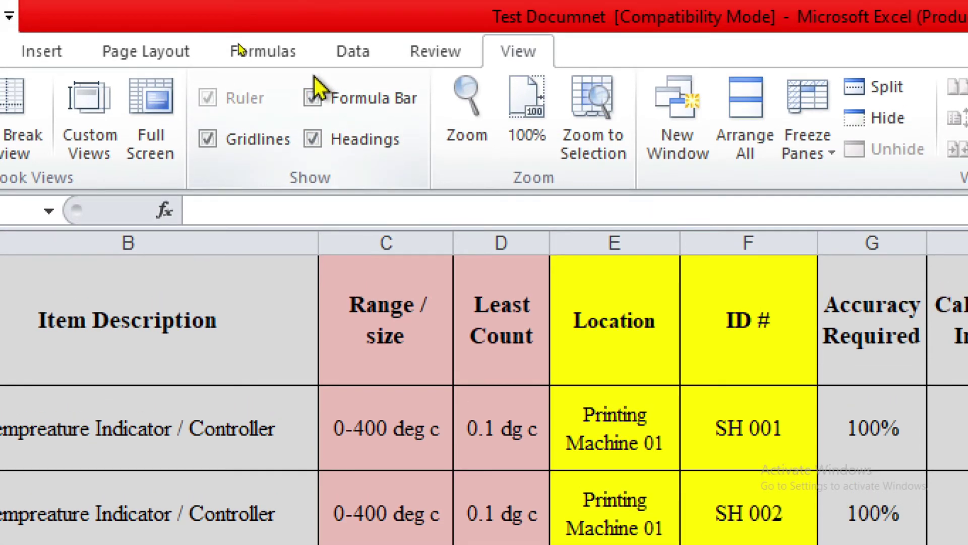
{"action": "left_click", "coordinate": [313, 98]}
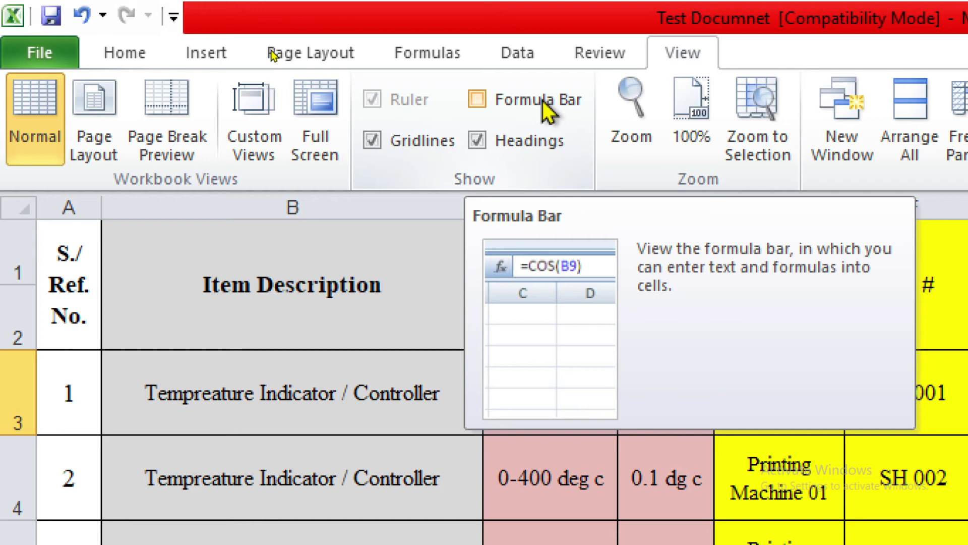
{"action": "left_click", "coordinate": [547, 108]}
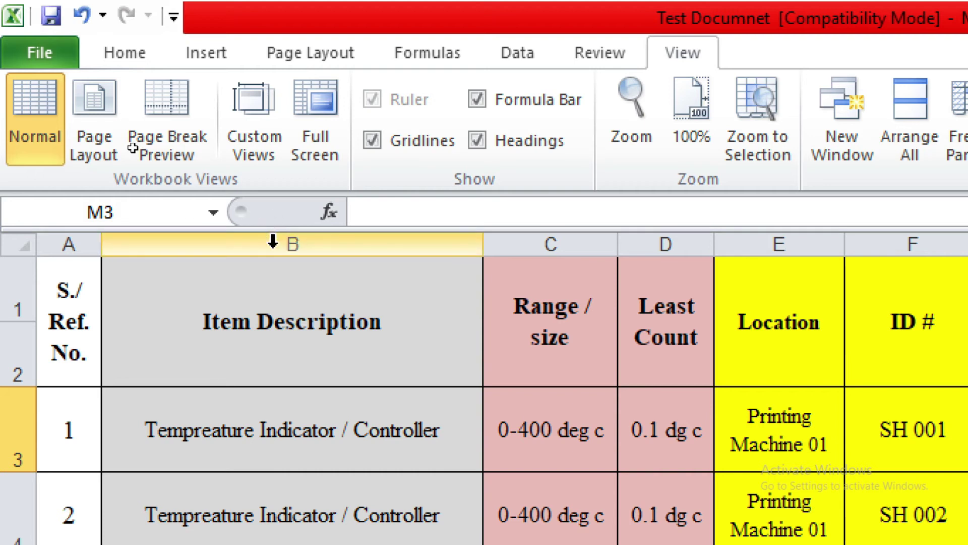
{"action": "left_click", "coordinate": [239, 322]}
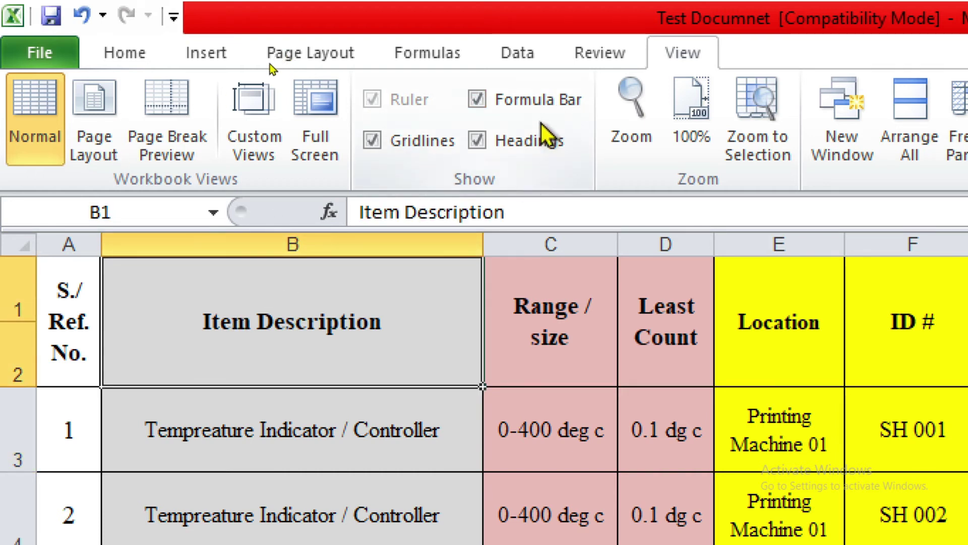
{"action": "left_click", "coordinate": [530, 153]}
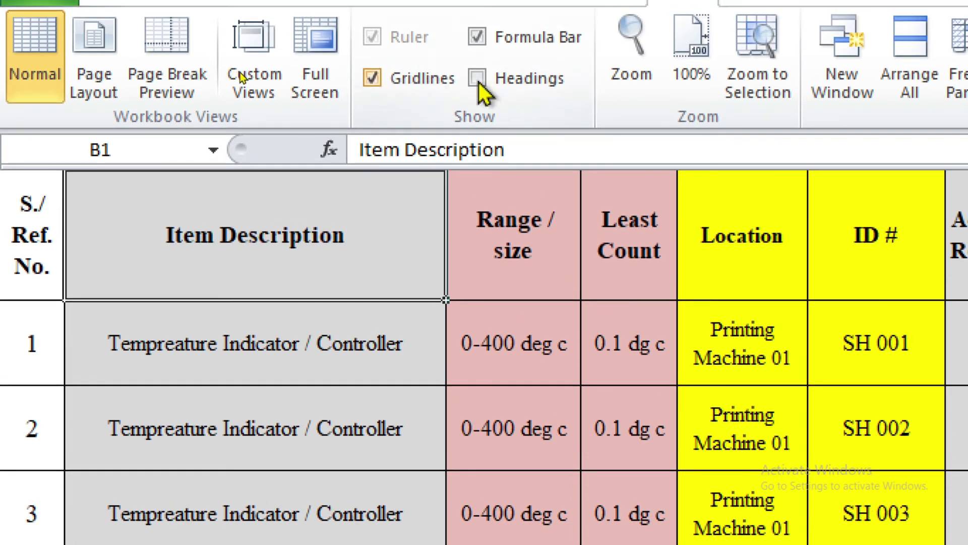
{"action": "left_click", "coordinate": [484, 53]}
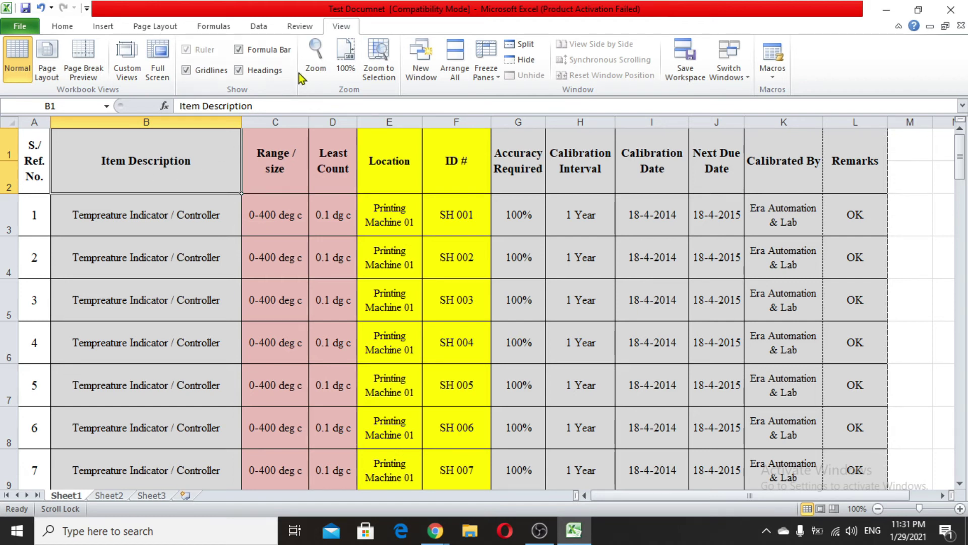
- Apply 100% magnification to the calibration sheet, and change the magnification to 200%
{"action": "left_click", "coordinate": [311, 55]}
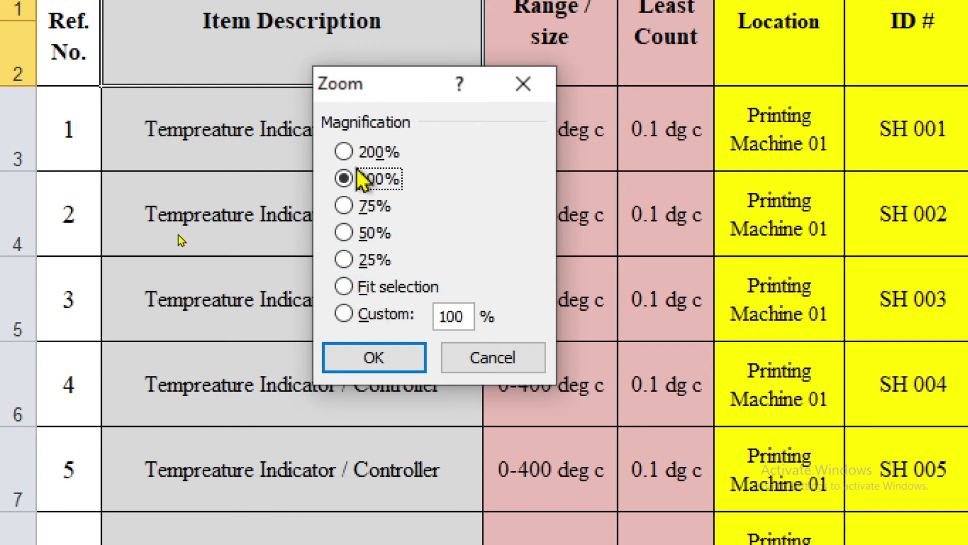
{"action": "left_click", "coordinate": [382, 370]}
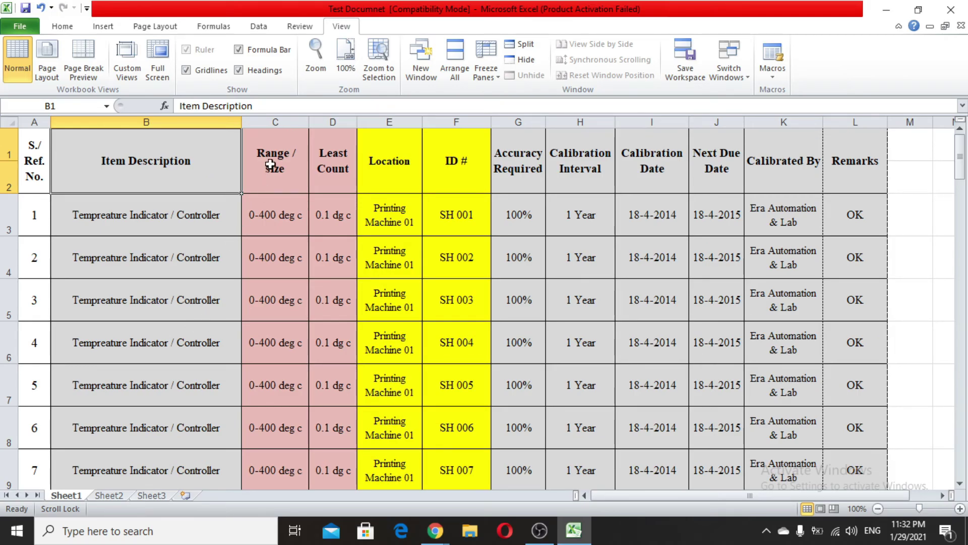
{"action": "left_click", "coordinate": [317, 65]}
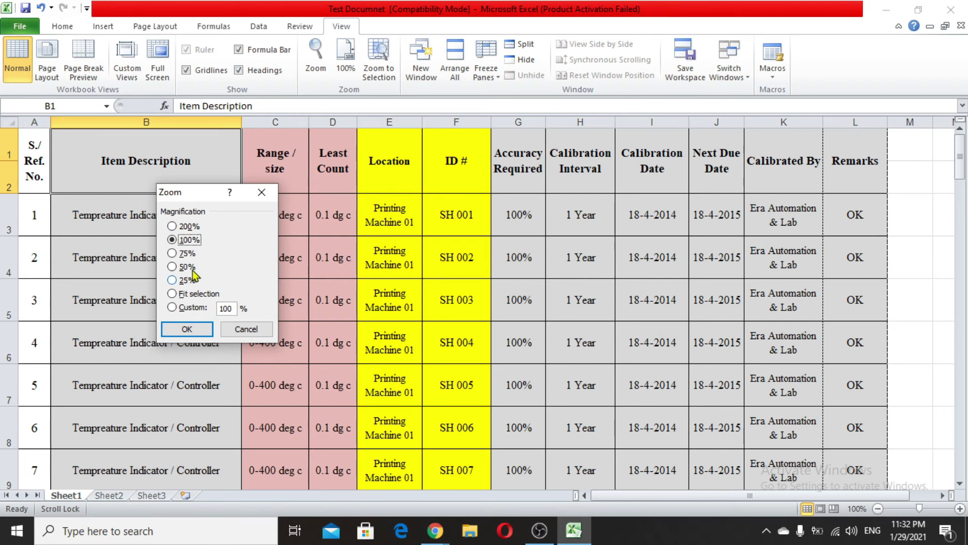
{"action": "left_click", "coordinate": [186, 227]}
{"action": "left_click", "coordinate": [190, 330]}
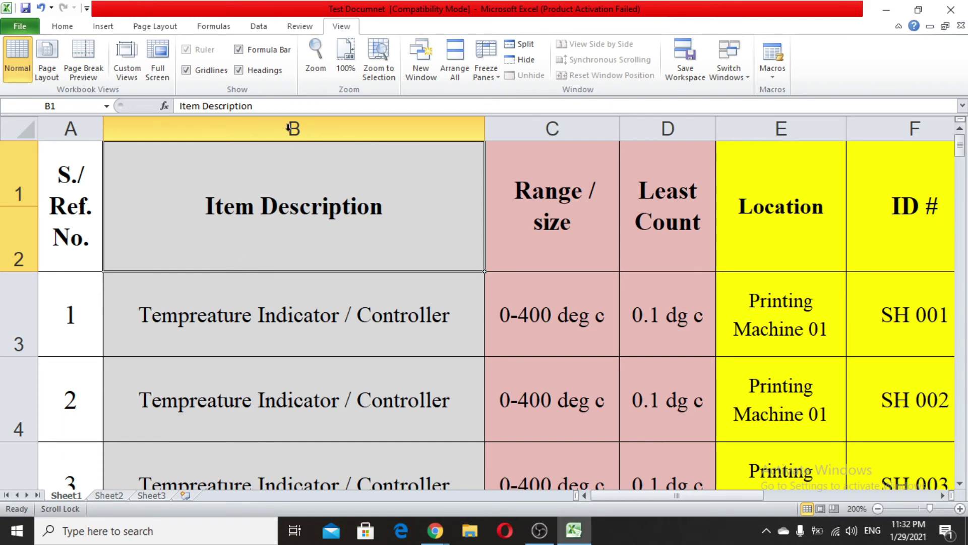
- Set the sheet's magnification to 25%, and return it to 100%
{"action": "left_click", "coordinate": [316, 60]}
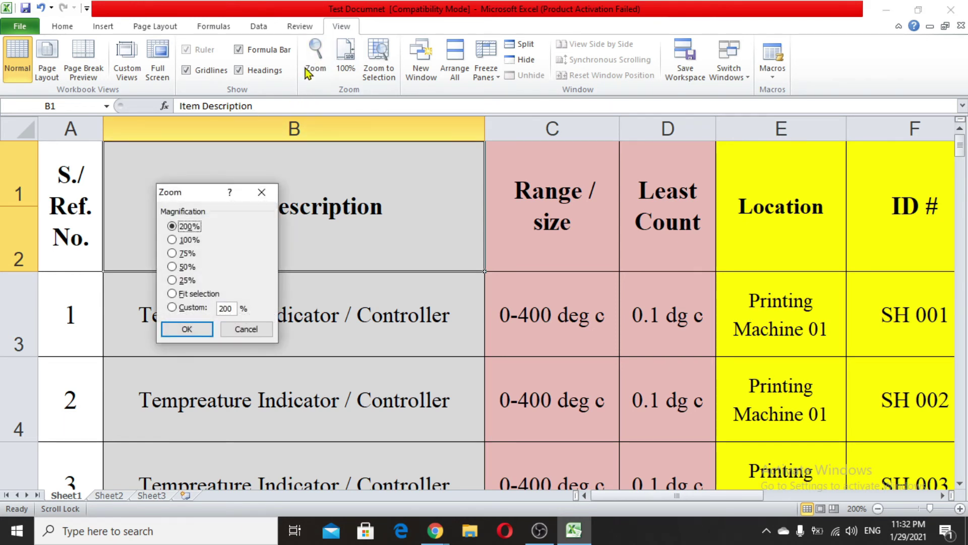
{"action": "left_click", "coordinate": [172, 280]}
{"action": "left_click", "coordinate": [187, 330]}
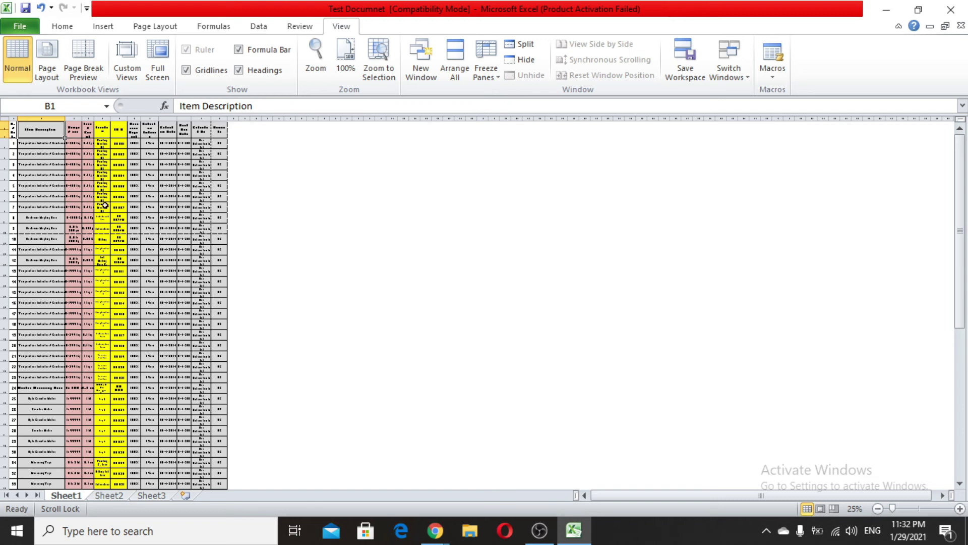
{"action": "left_click", "coordinate": [324, 64]}
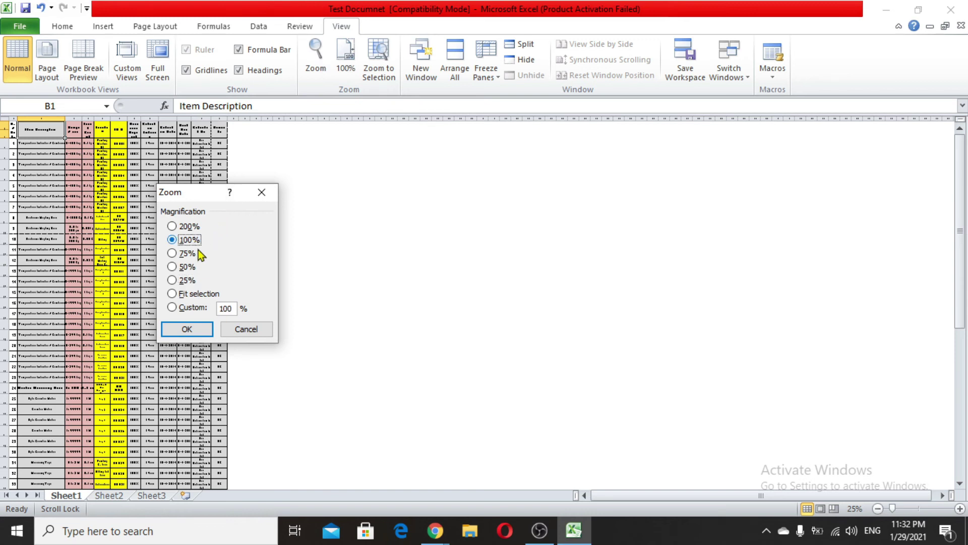
{"action": "left_click", "coordinate": [199, 330]}
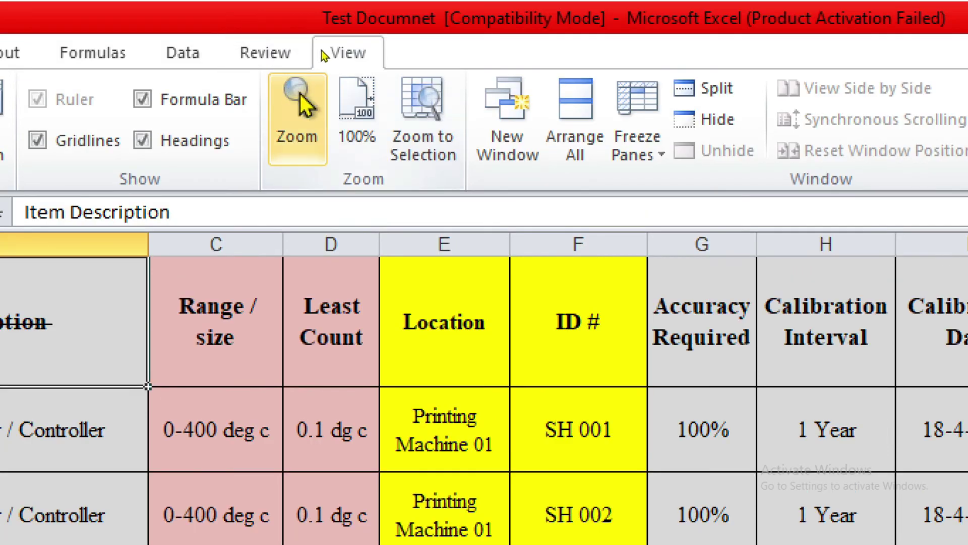
- Apply a custom magnification of 200% to the calibration sheet
{"action": "left_click", "coordinate": [296, 76]}
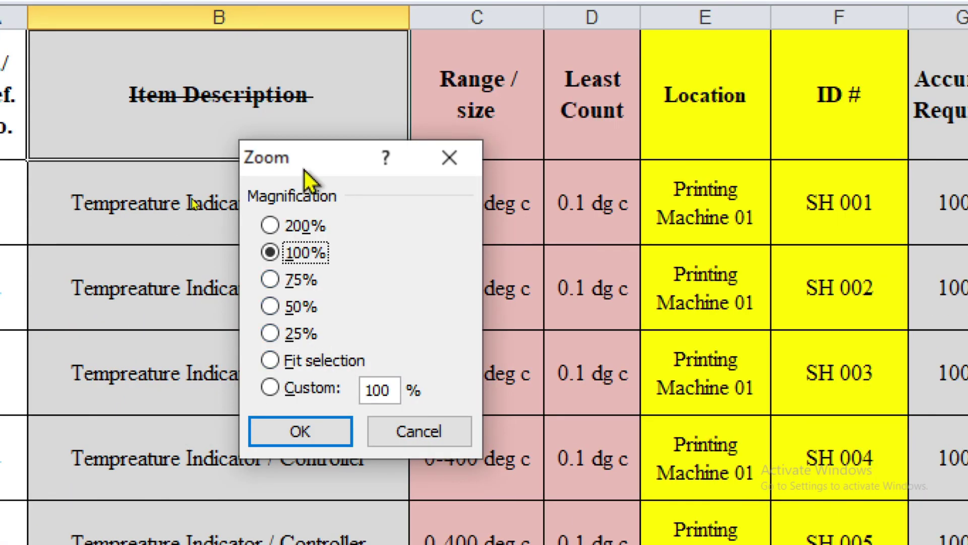
{"action": "left_click", "coordinate": [286, 229]}
{"action": "left_click", "coordinate": [277, 390]}
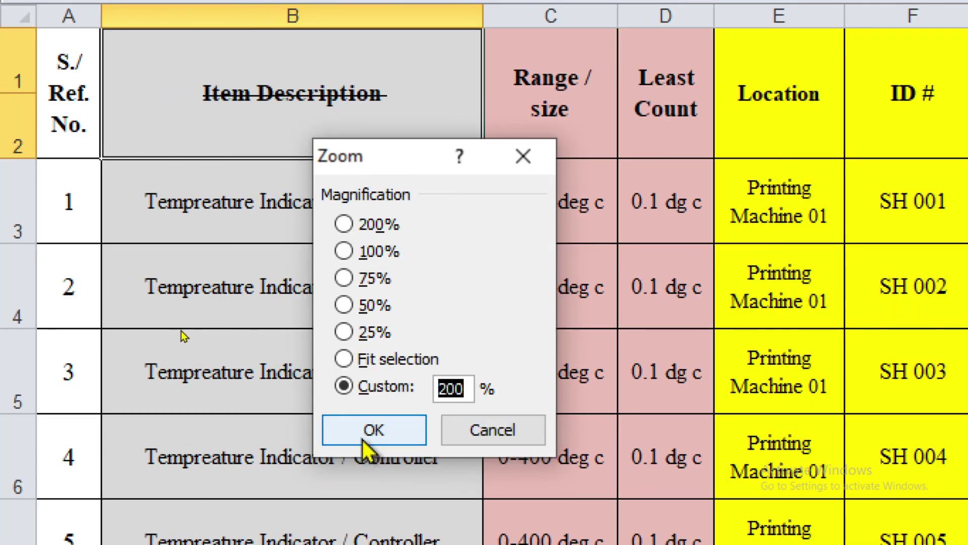
{"action": "left_click", "coordinate": [295, 438]}
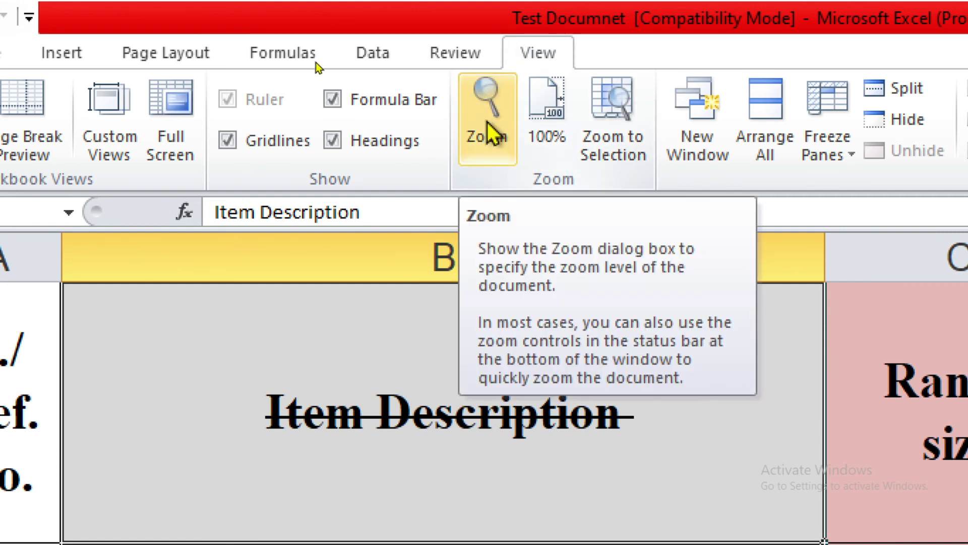
- Return the sheet to 100% zoom and remove the strikethrough from the Item Description header
{"action": "left_click", "coordinate": [558, 99]}
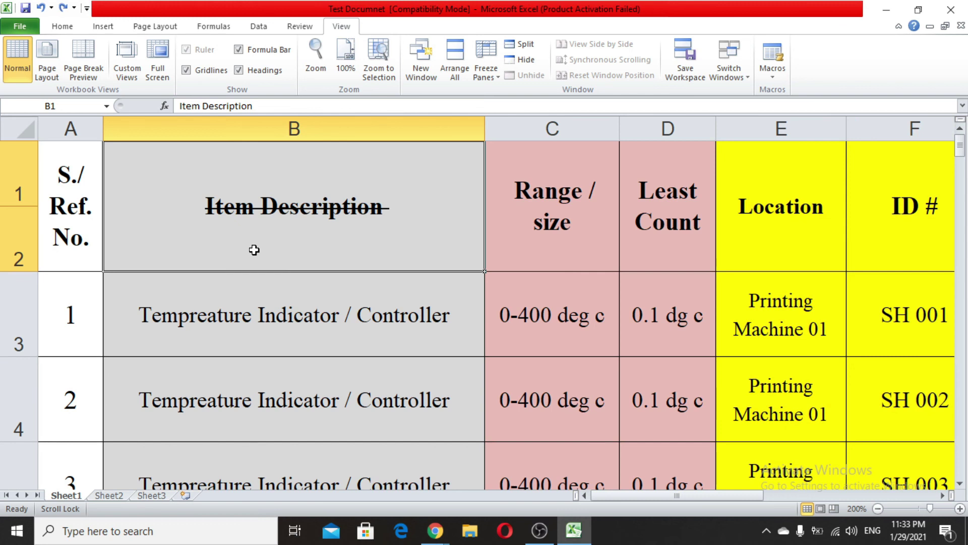
{"action": "scroll", "coordinate": [254, 250], "scroll_direction": "down", "scroll_amount": 7}
{"action": "key", "text": "ctrl+5"}
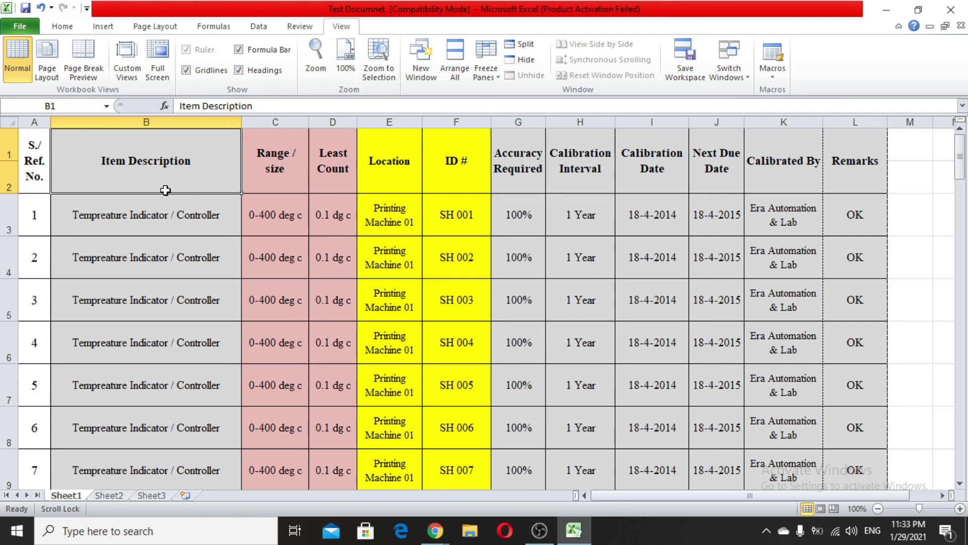
- Select cells A1 to B3, covering the first two headers and first record, and zoom to the selection
{"action": "left_click_drag", "start_coordinate": [32, 154], "coordinate": [202, 209]}
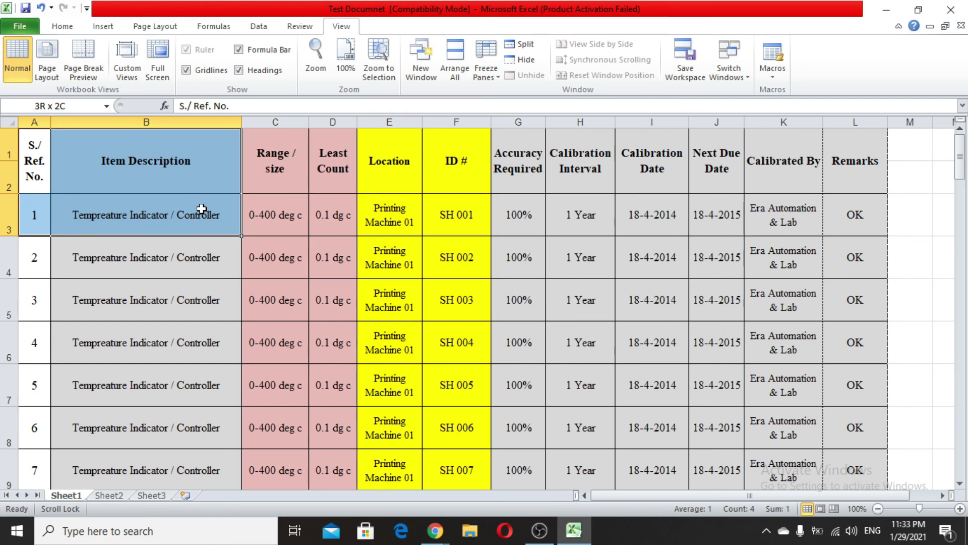
{"action": "left_click_drag", "start_coordinate": [202, 209], "coordinate": [201, 211]}
{"action": "left_click", "coordinate": [379, 64]}
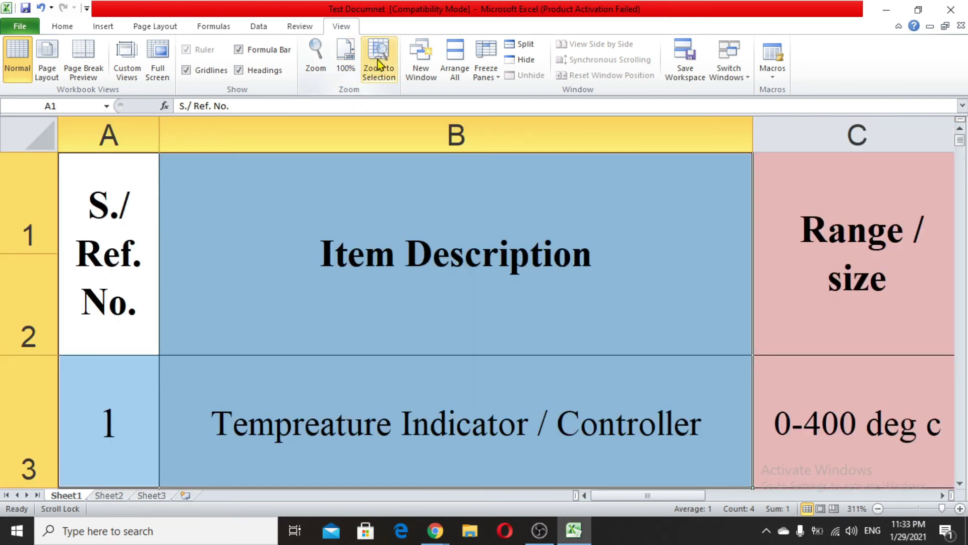